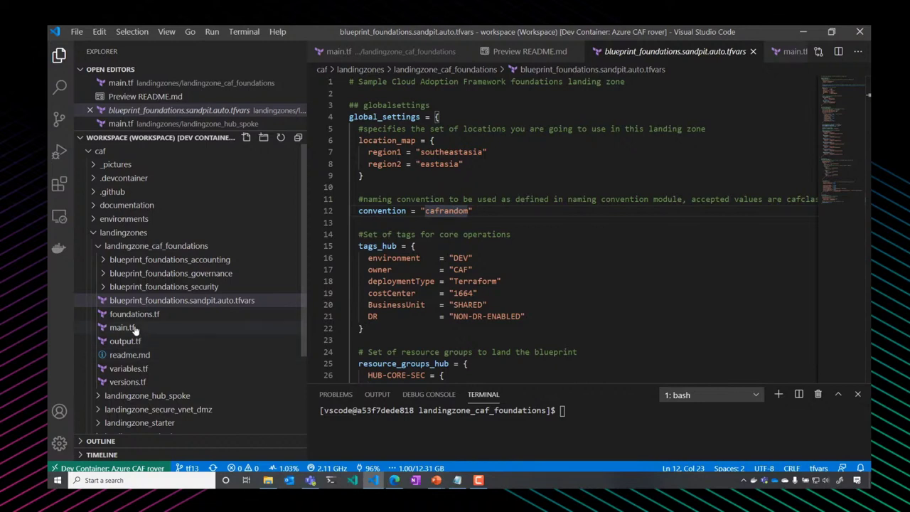
# - Examine the commented-out level0_launchpad remote state block in main.tf of landingzone_caf_foundations
pyautogui.scroll(-2, 586, 229)
pyautogui.scroll(-1, 587, 230)
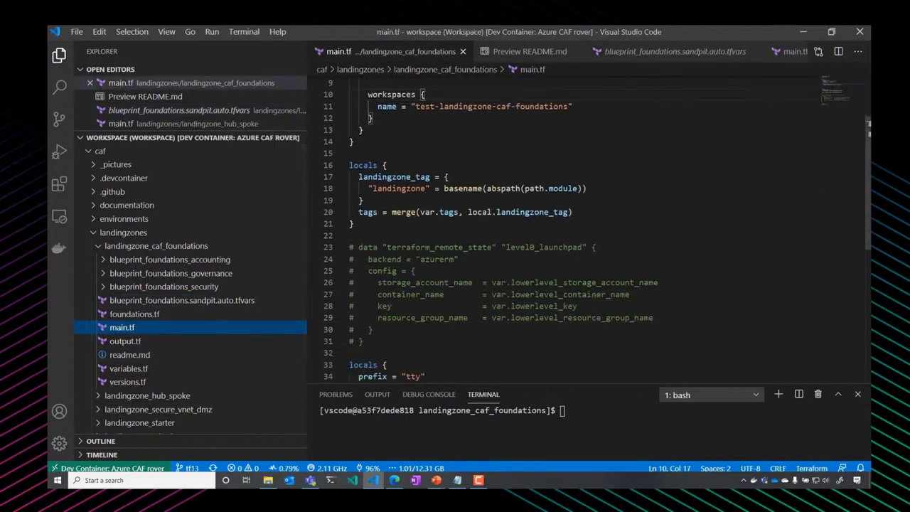
pyautogui.moveTo(363, 341); pyautogui.dragTo(349, 247)
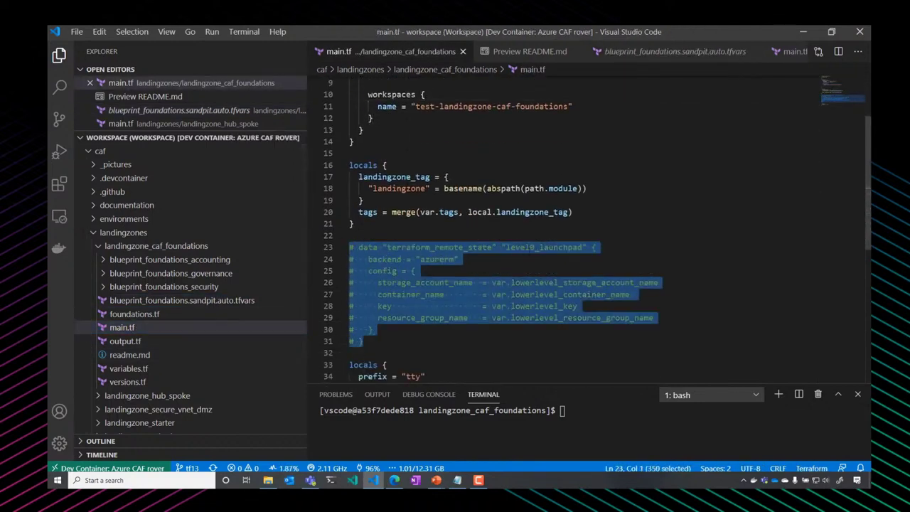
pyautogui.click(531, 247)
pyautogui.doubleClick(437, 259)
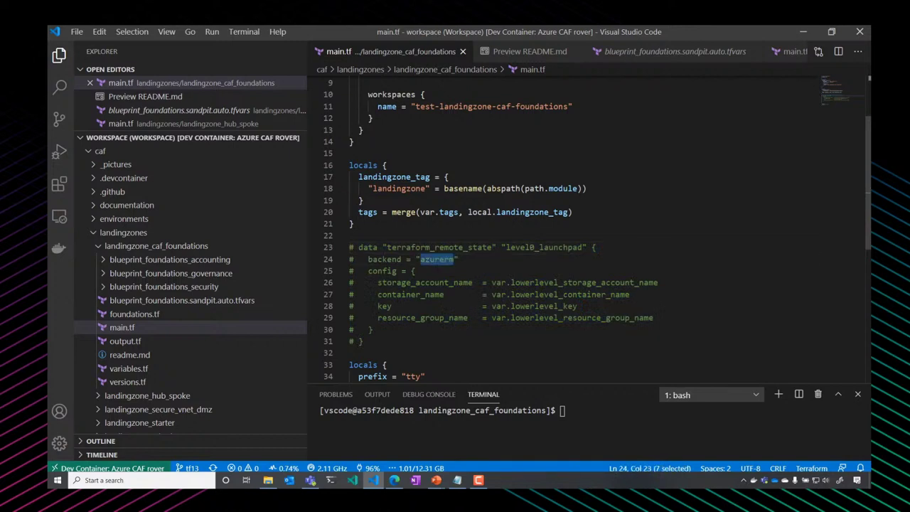
pyautogui.click(371, 329)
pyautogui.scroll(-1, 597, 227)
pyautogui.scroll(4, 597, 228)
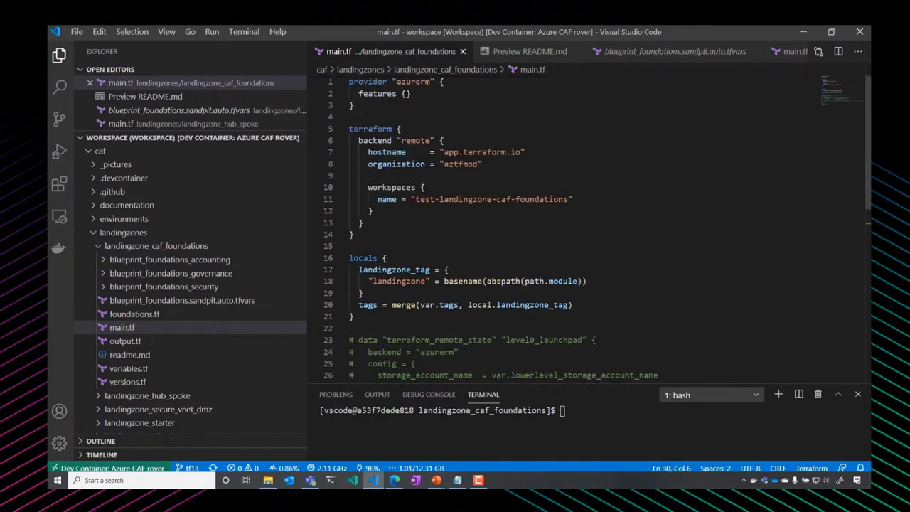
# - Copy the workspace name test-landingzone-caf-foundations from the remote backend block in main.tf
pyautogui.moveTo(349, 129); pyautogui.dragTo(353, 235)
pyautogui.click(353, 235)
pyautogui.moveTo(565, 199); pyautogui.dragTo(416, 199)
pyautogui.hotkey('ctrl', 'c')
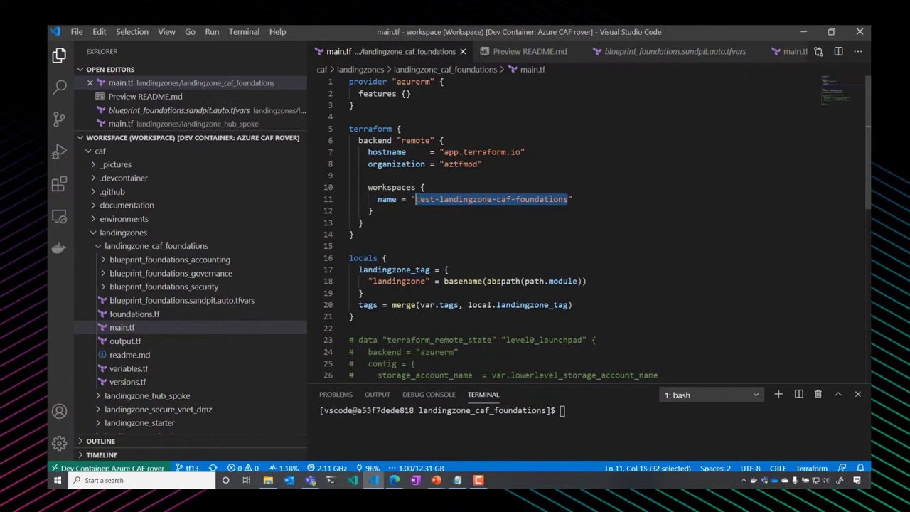
# - Switch to Terraform Cloud in the browser and start a new workspace connected to Azure DevOps Services
pyautogui.click(394, 480)
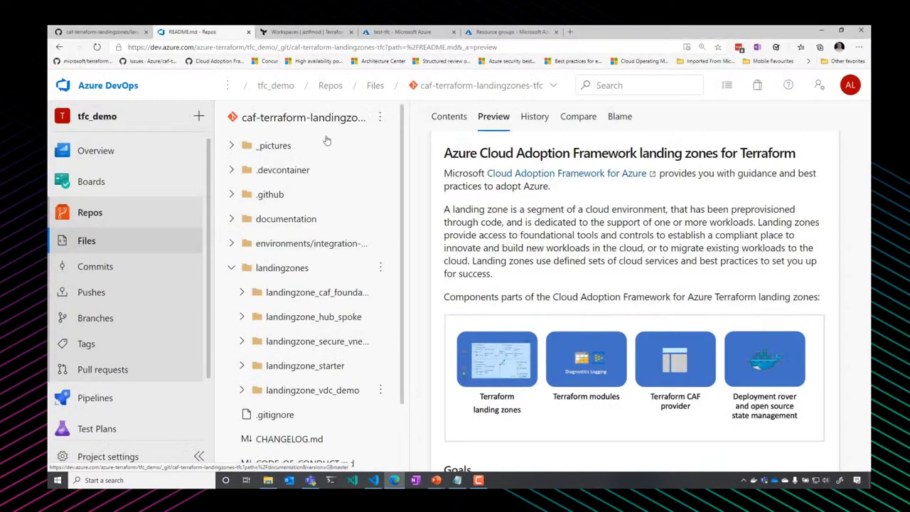
pyautogui.click(306, 32)
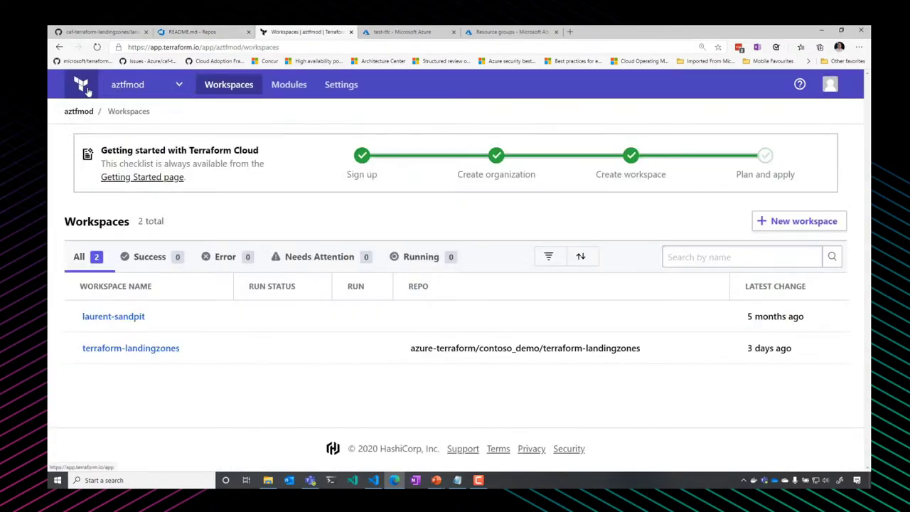
pyautogui.click(761, 222)
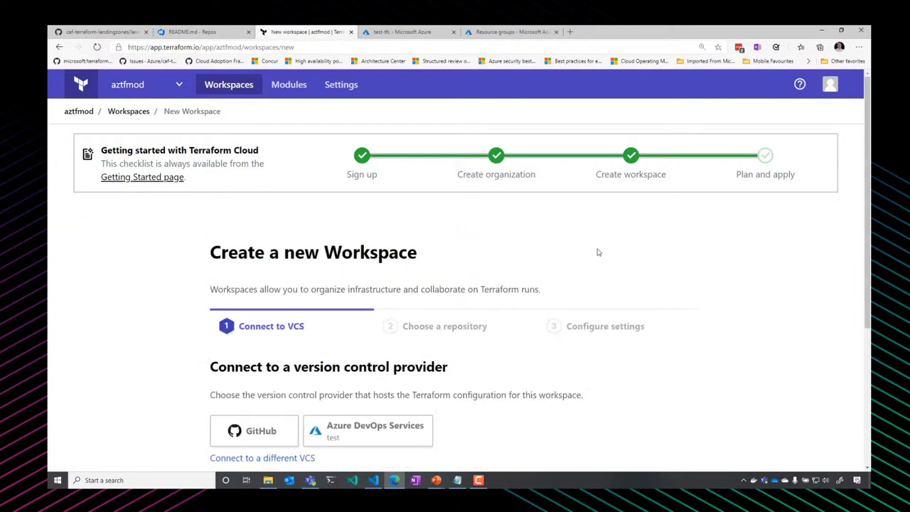
pyautogui.scroll(-1, 596, 252)
pyautogui.scroll(-1, 597, 253)
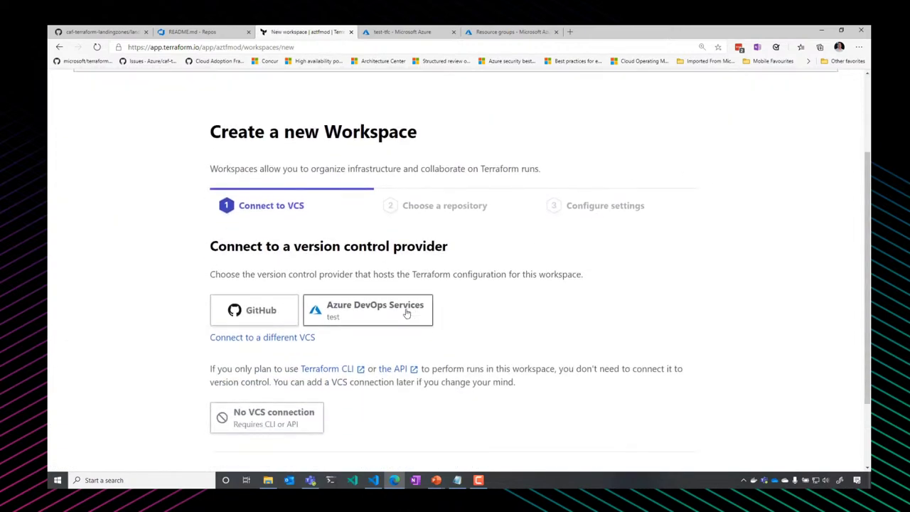
pyautogui.click(407, 310)
# - Filter the azure-terraform repositories by "tf" and choose tfc_demo/caf-terraform-landingzones-tfc as the workspace's source
pyautogui.scroll(-1, 465, 278)
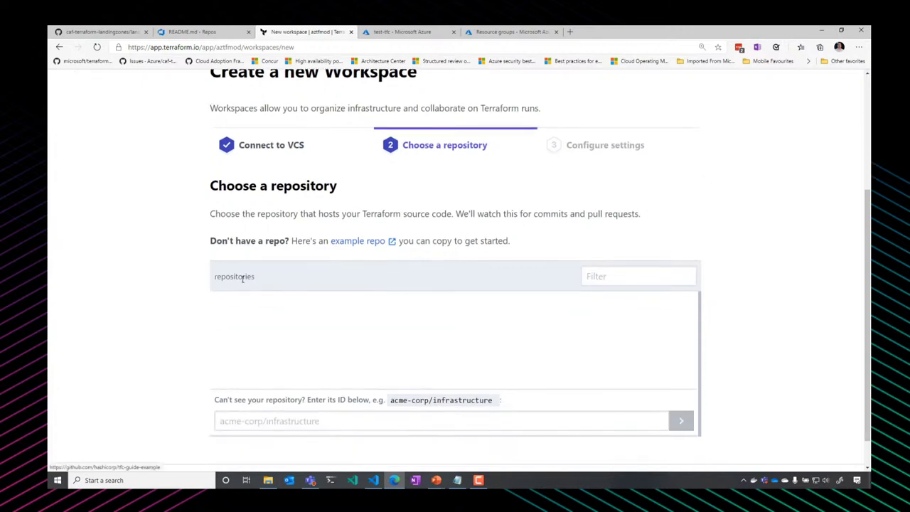
pyautogui.doubleClick(216, 277)
pyautogui.click(239, 277)
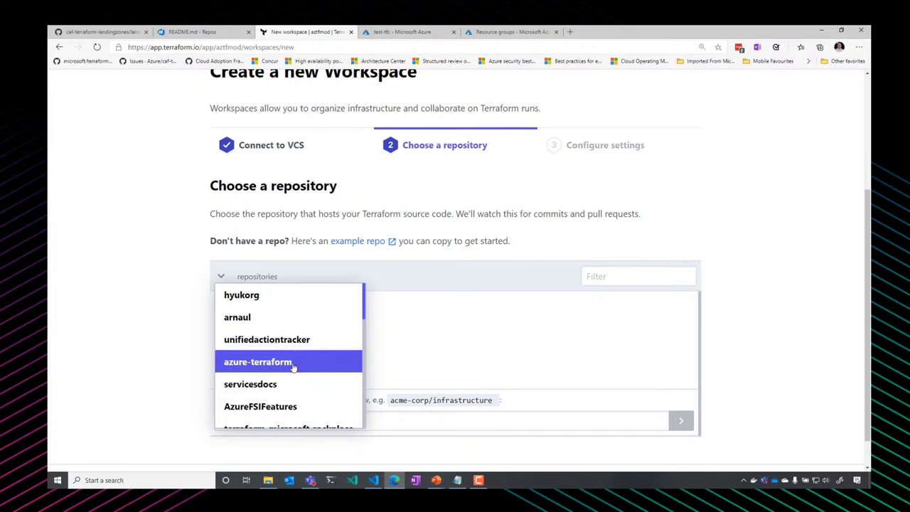
pyautogui.click(293, 362)
pyautogui.click(651, 276)
pyautogui.write('tf')
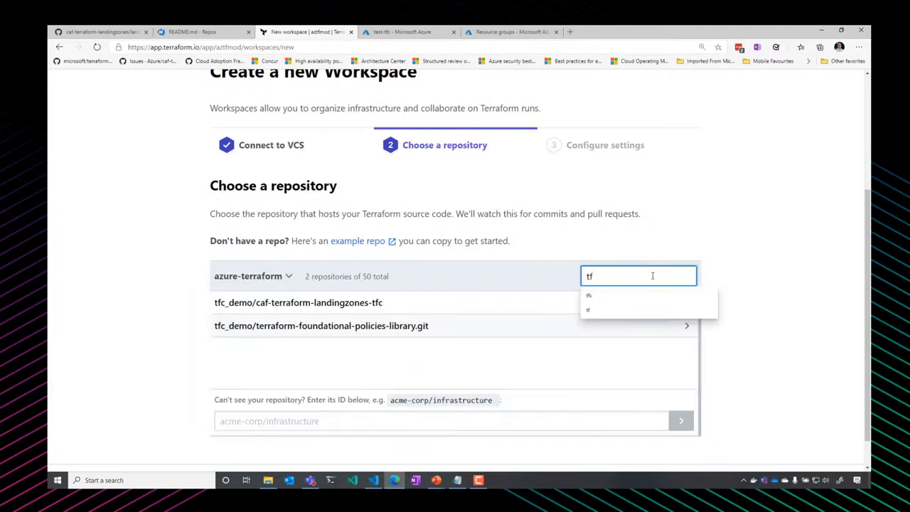
pyautogui.click(264, 306)
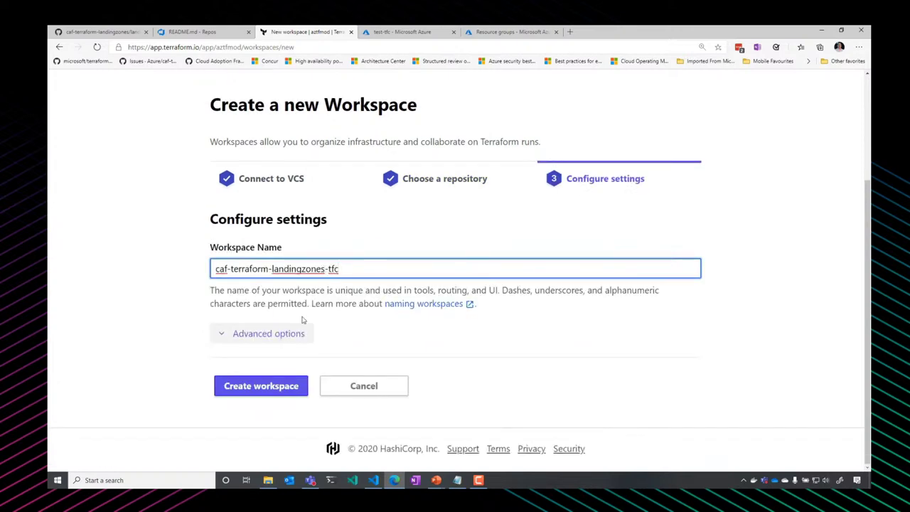
# - Name the workspace test-landingzone-caf-foundations and set its Terraform working directory to /landingzones/landingzone_caf_foundations
pyautogui.moveTo(338, 269); pyautogui.dragTo(216, 273)
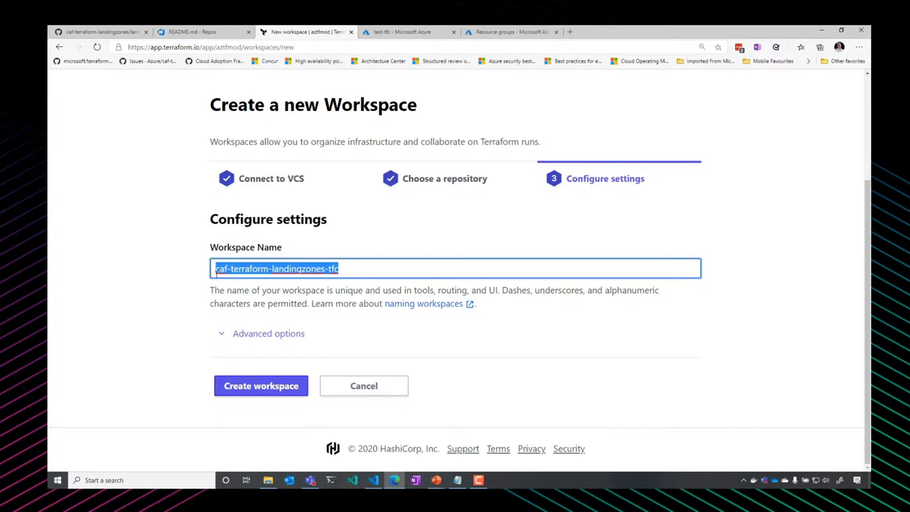
pyautogui.hotkey('ctrl', 'v')
pyautogui.click(268, 333)
pyautogui.scroll(-1, 325, 319)
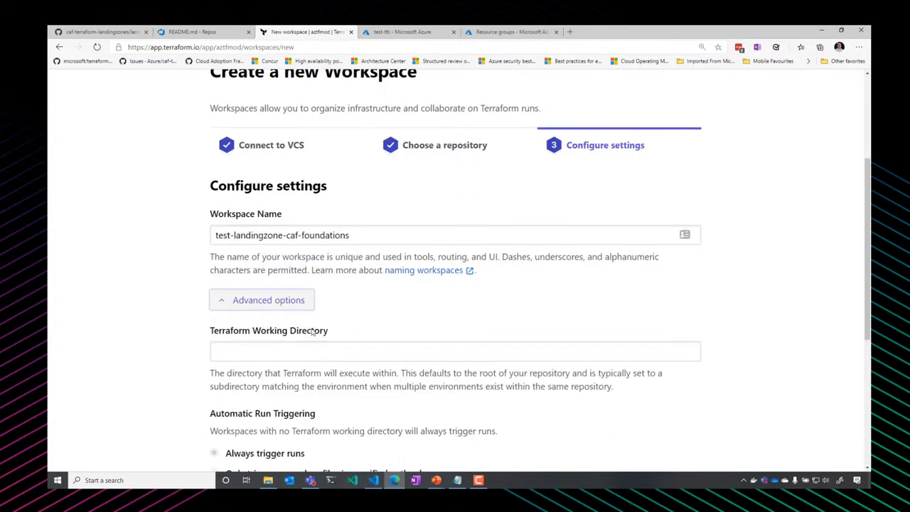
pyautogui.click(304, 354)
pyautogui.write('/landingzones/landingzone_caf_foundations')
pyautogui.click(378, 315)
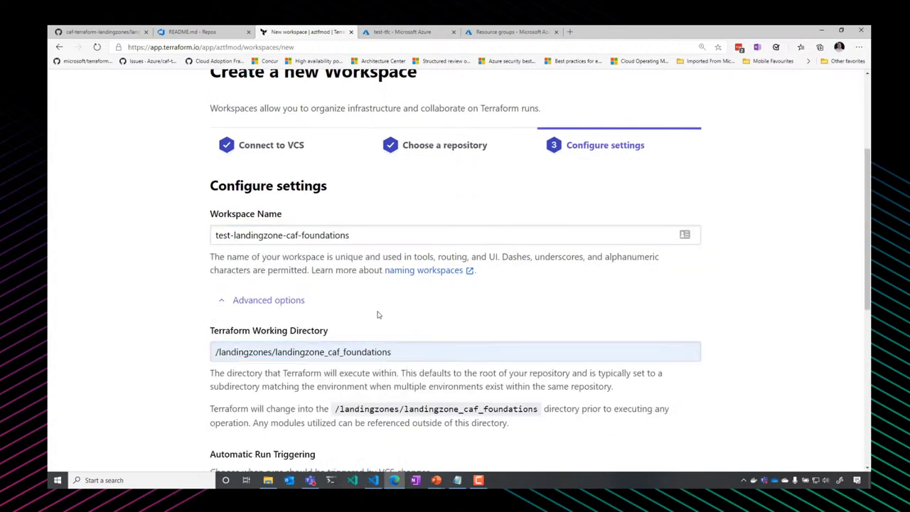
# - Set the VCS branch to tf13 and create the workspace
pyautogui.scroll(-5, 378, 314)
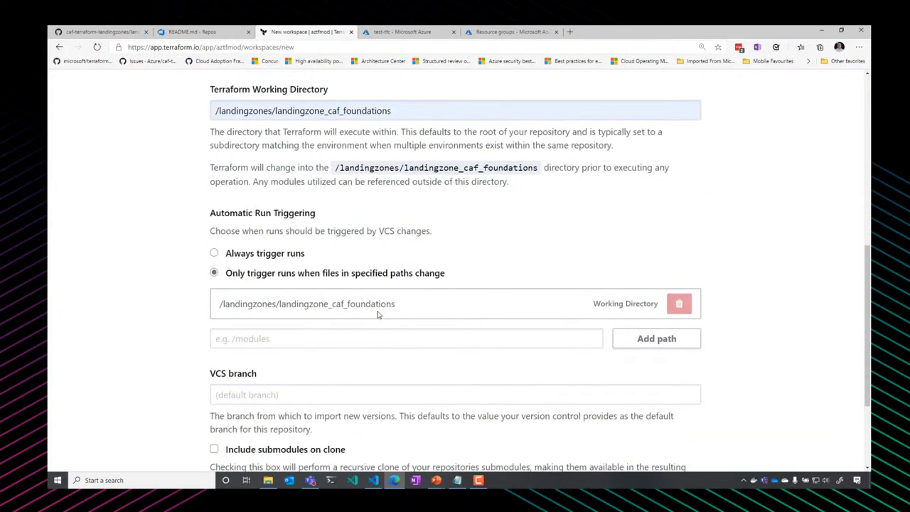
pyautogui.click(347, 336)
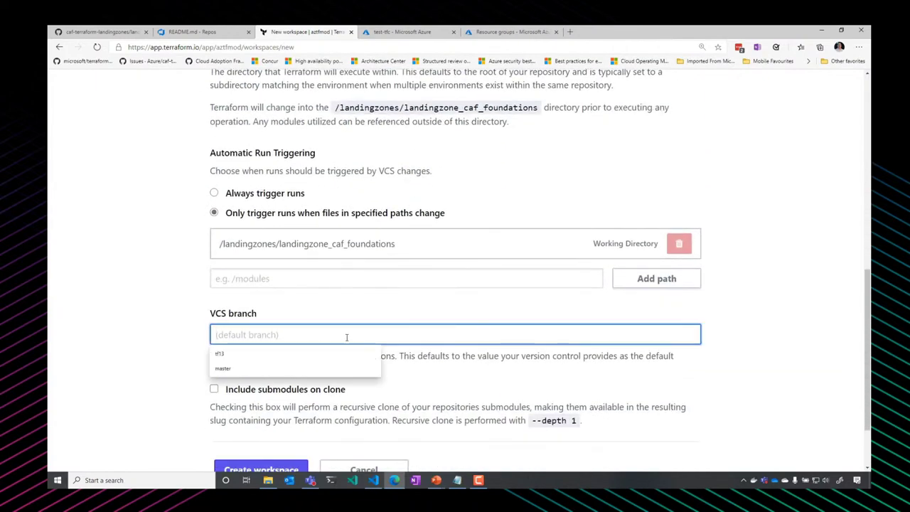
pyautogui.write('tf13')
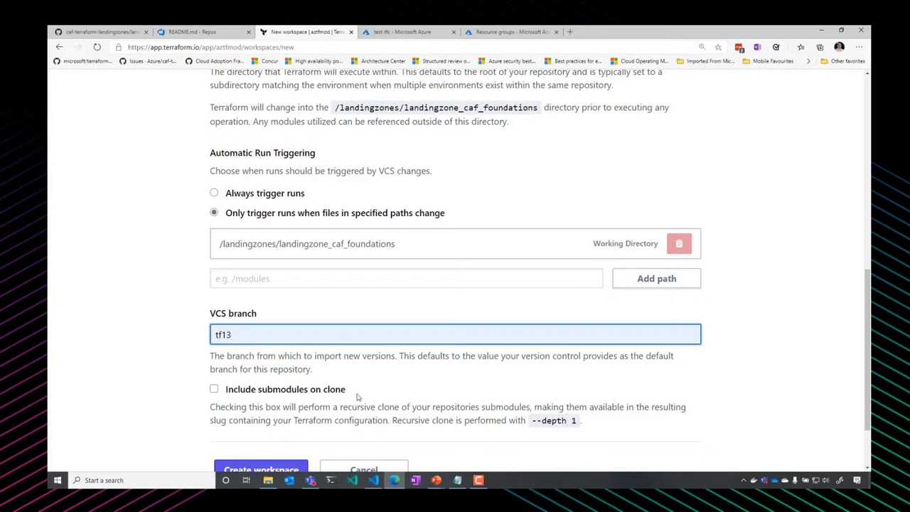
pyautogui.scroll(-1, 358, 397)
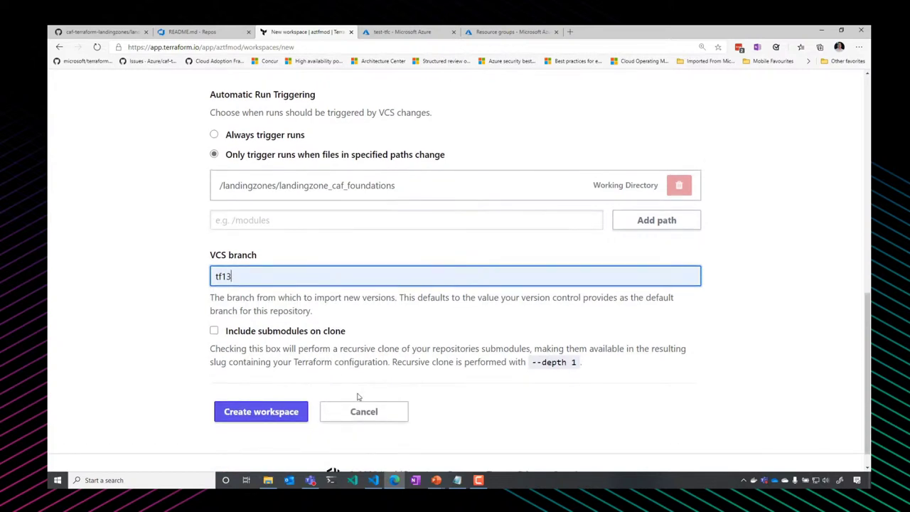
pyautogui.click(277, 411)
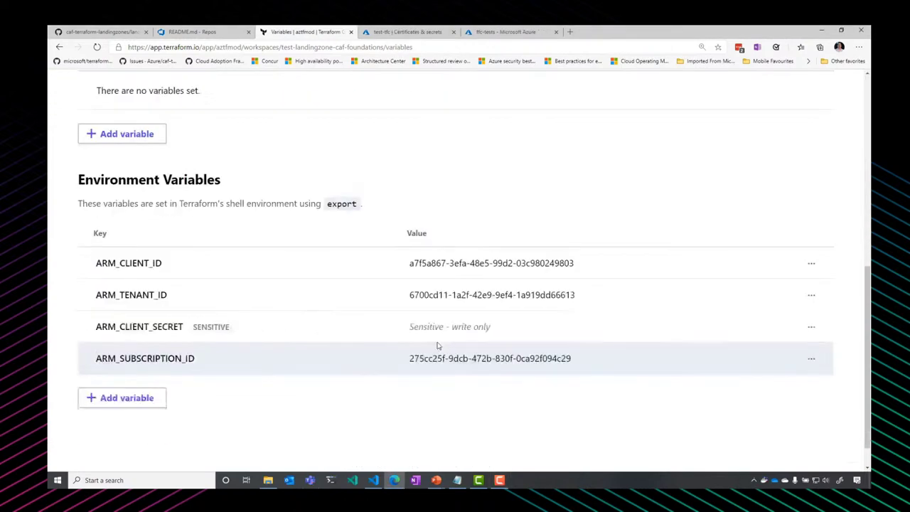
# - Set the workspace's Terraform version to 0.13.0-beta2 in its general settings and save them
pyautogui.scroll(4, 439, 347)
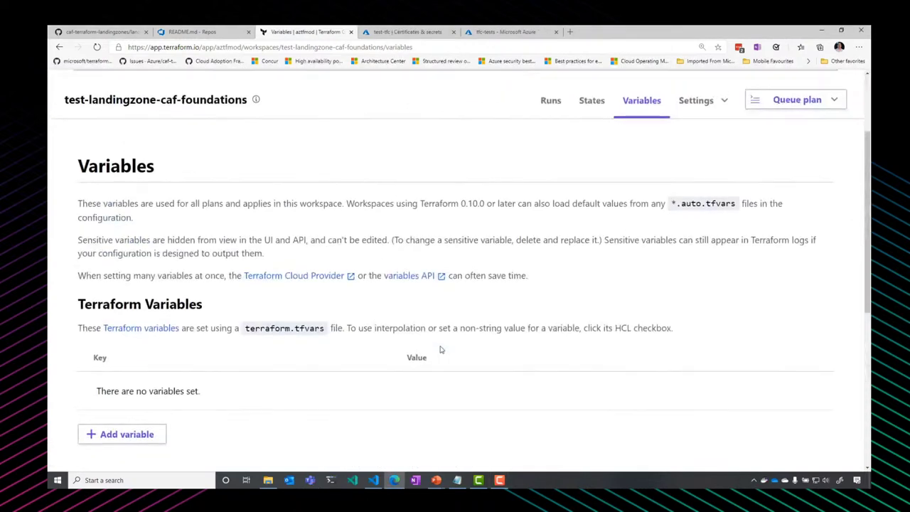
pyautogui.scroll(2, 439, 349)
pyautogui.click(704, 222)
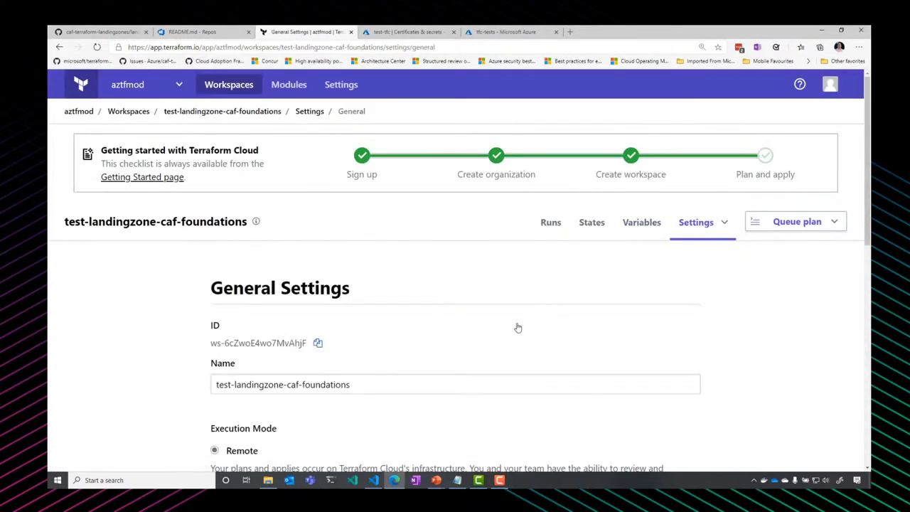
pyautogui.scroll(-2, 484, 294)
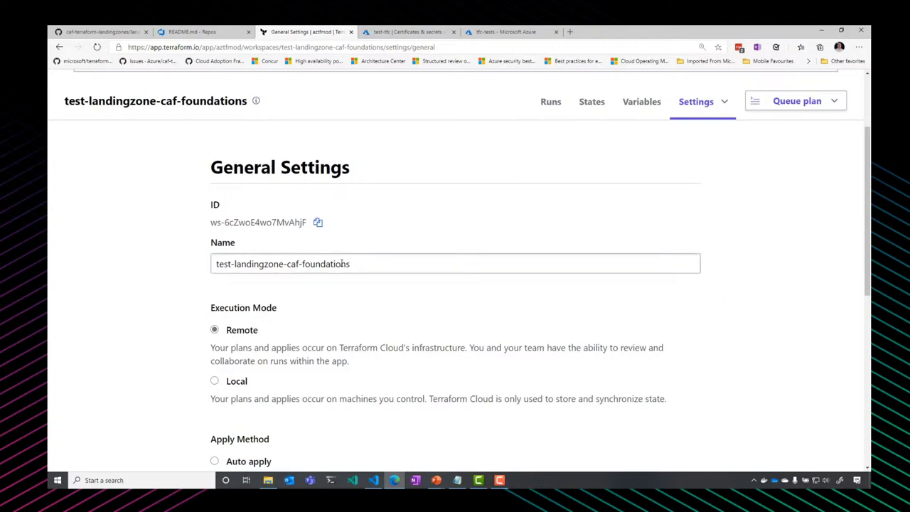
pyautogui.scroll(-4, 401, 326)
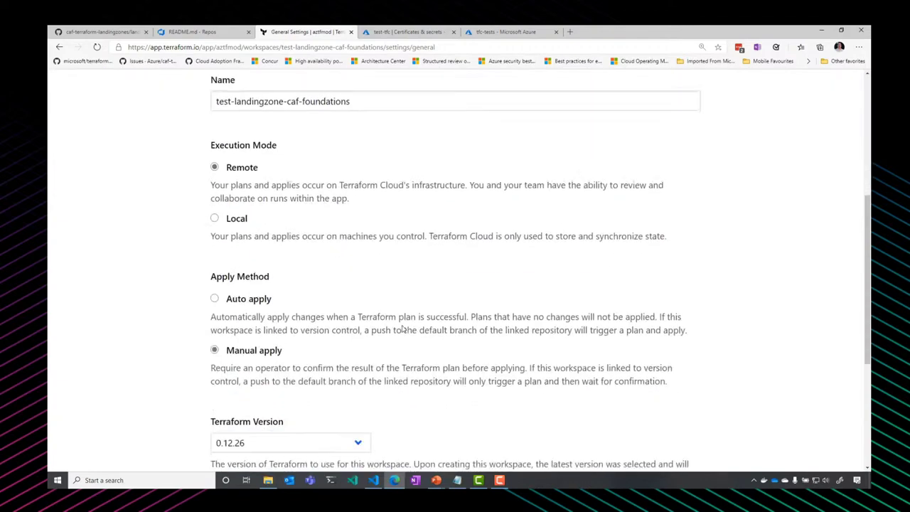
pyautogui.scroll(-2, 401, 328)
pyautogui.click(348, 306)
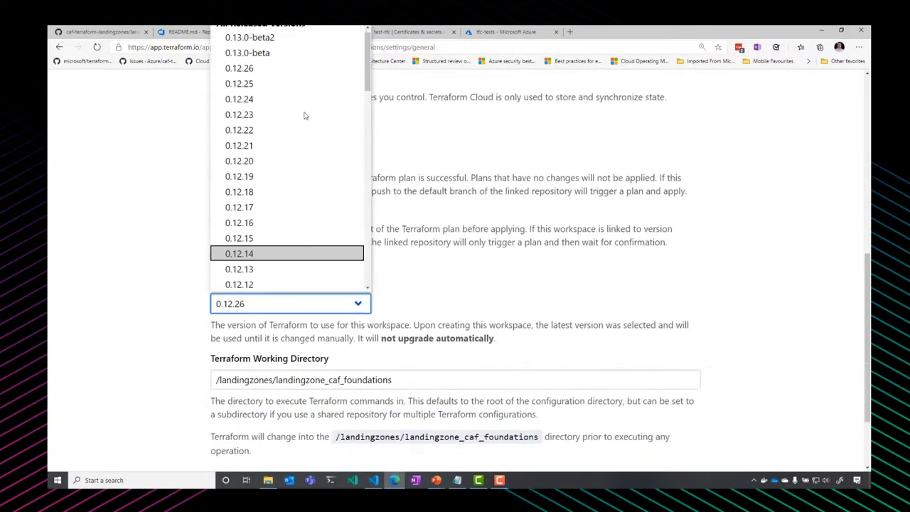
pyautogui.click(269, 38)
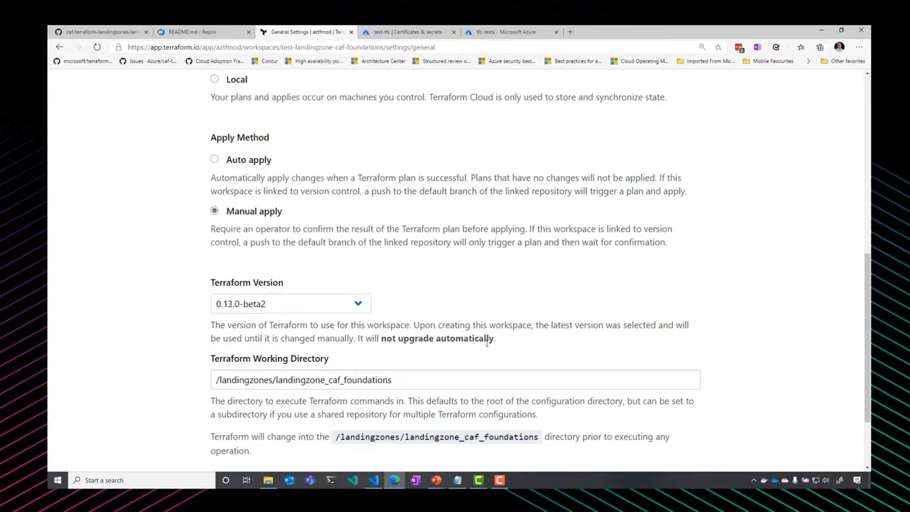
pyautogui.scroll(-1, 487, 338)
pyautogui.click(291, 424)
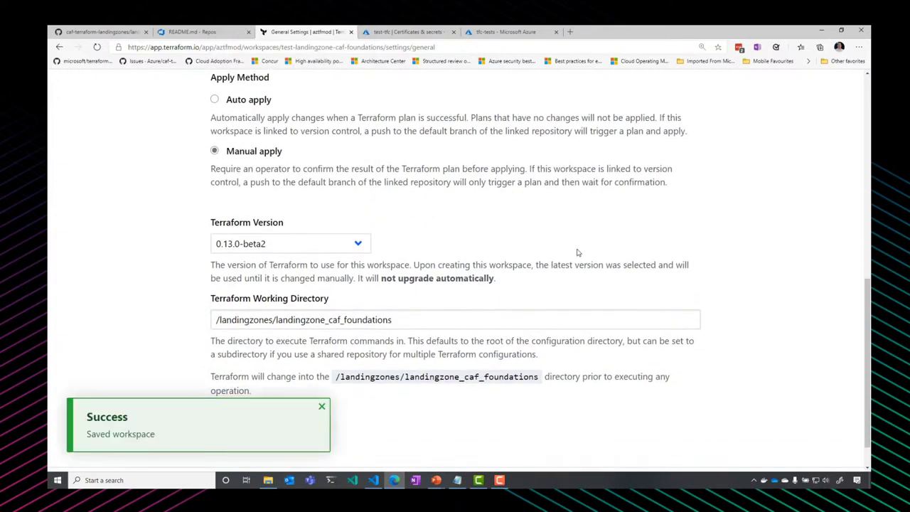
# - Queue a plan for the workspace with the reason "foundations"
pyautogui.scroll(8, 575, 249)
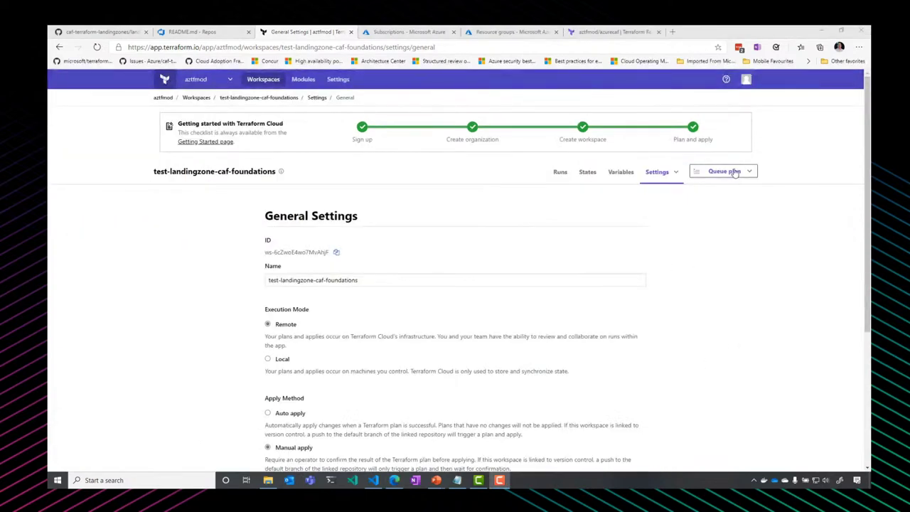
pyautogui.click(734, 173)
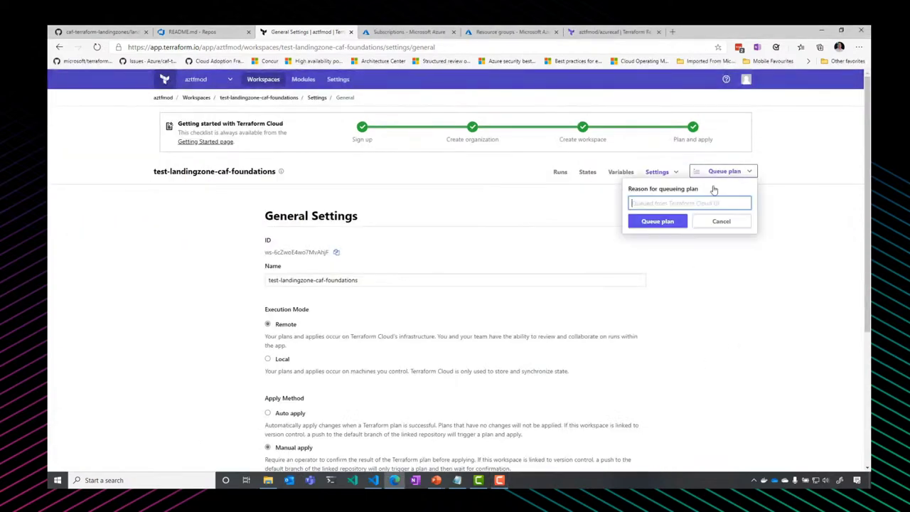
pyautogui.write('foundations')
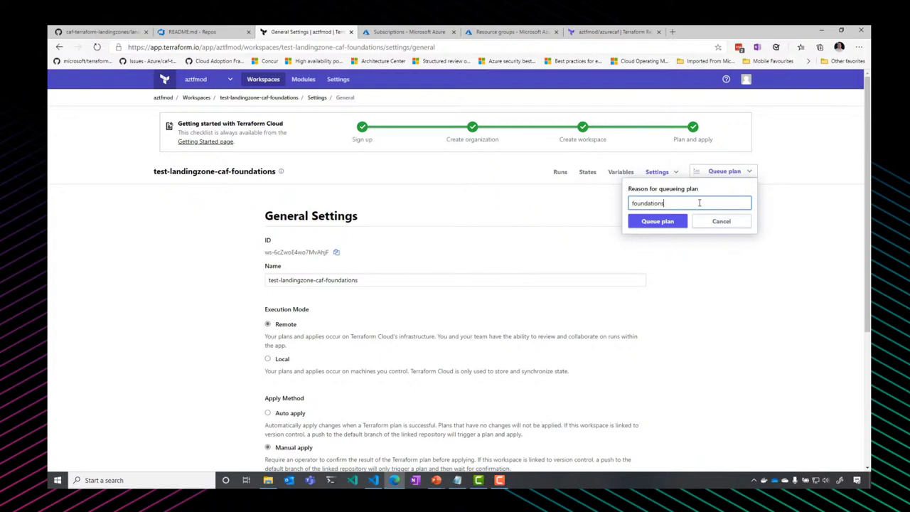
pyautogui.click(659, 223)
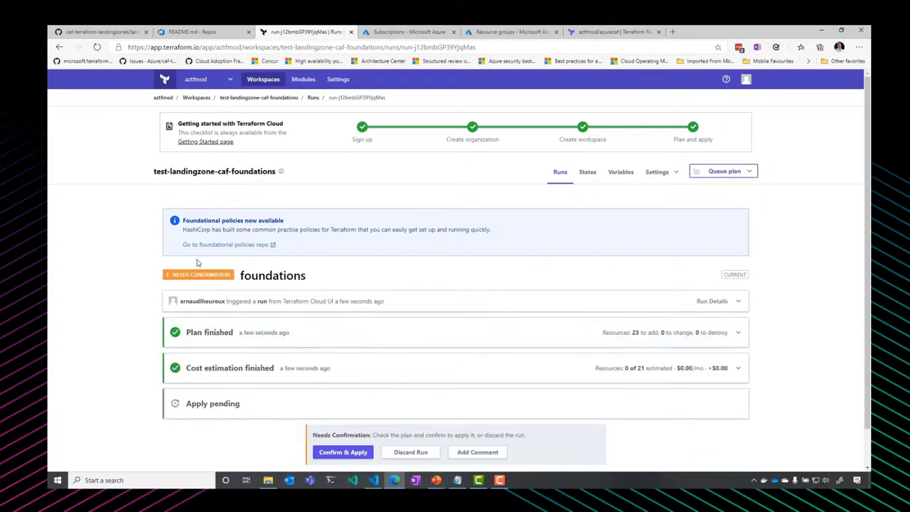
# - Confirm and apply the foundations plan with the comment "LGTM"
pyautogui.click(336, 451)
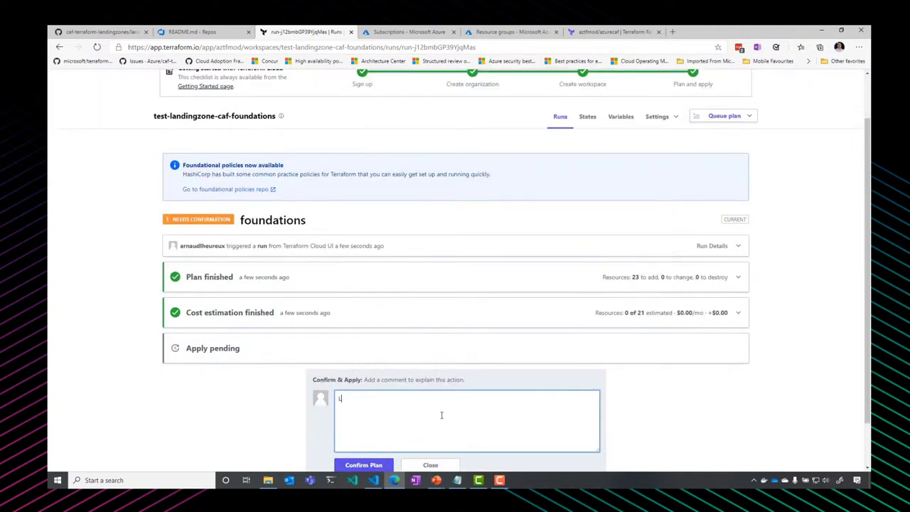
pyautogui.click(385, 462)
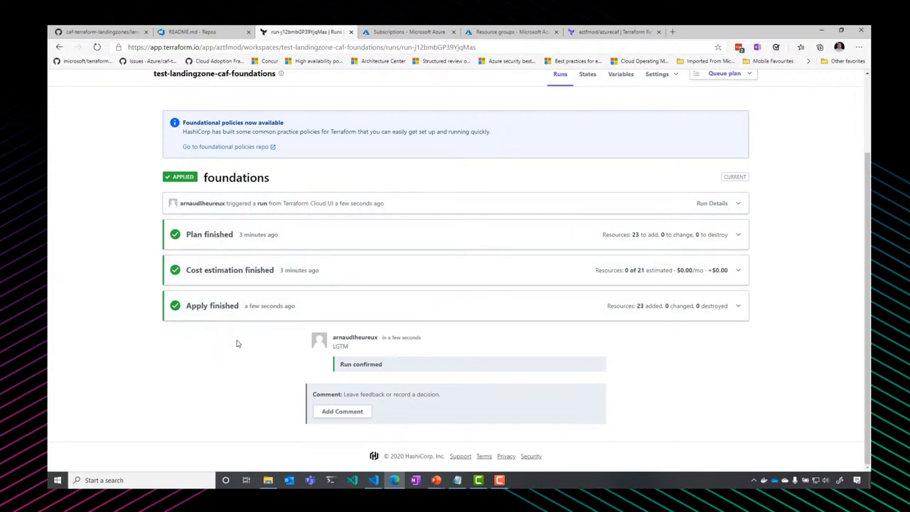
pyautogui.scroll(3, 237, 343)
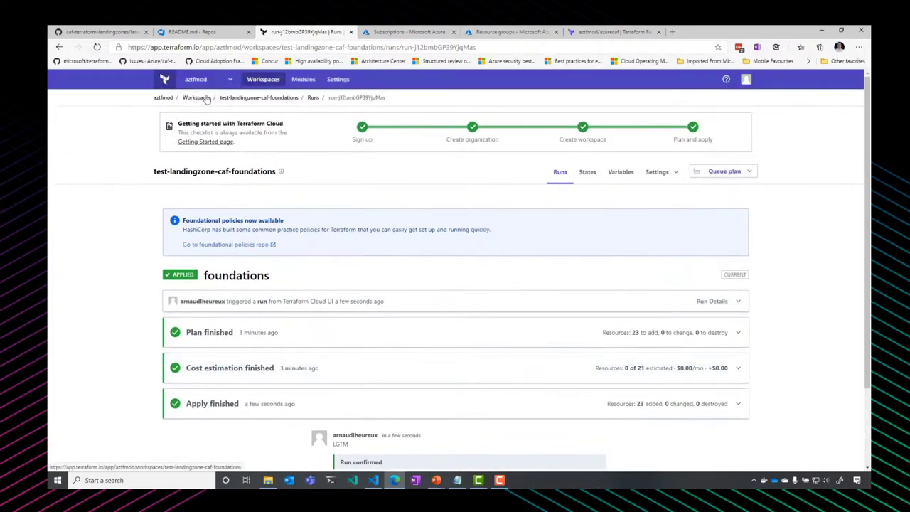
# - In Visual Studio Code, open main.tf of landingzone_hub_spoke and examine its remote workspace name and the terraform_remote_state block for the foundations
pyautogui.hotkey('alt', 'Tab')
pyautogui.click(151, 245)
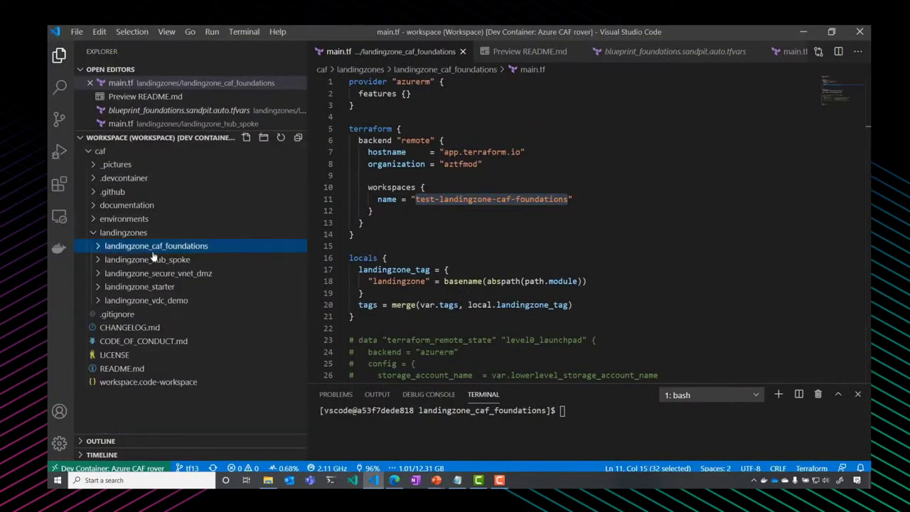
pyautogui.click(153, 259)
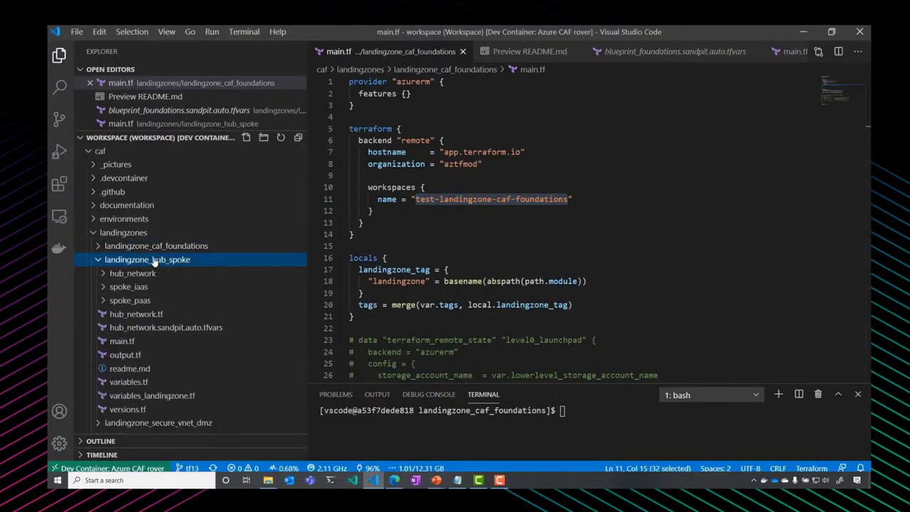
pyautogui.click(129, 342)
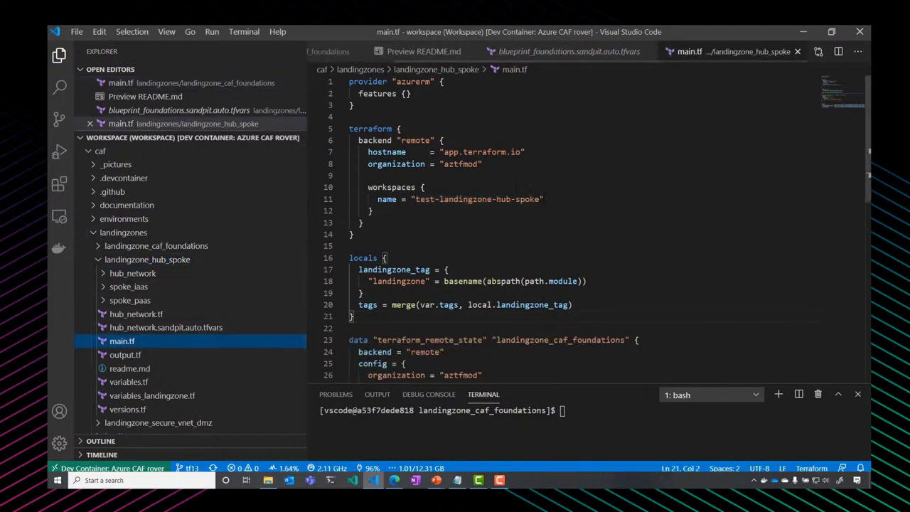
pyautogui.click(540, 199)
pyautogui.moveTo(540, 198); pyautogui.dragTo(415, 199)
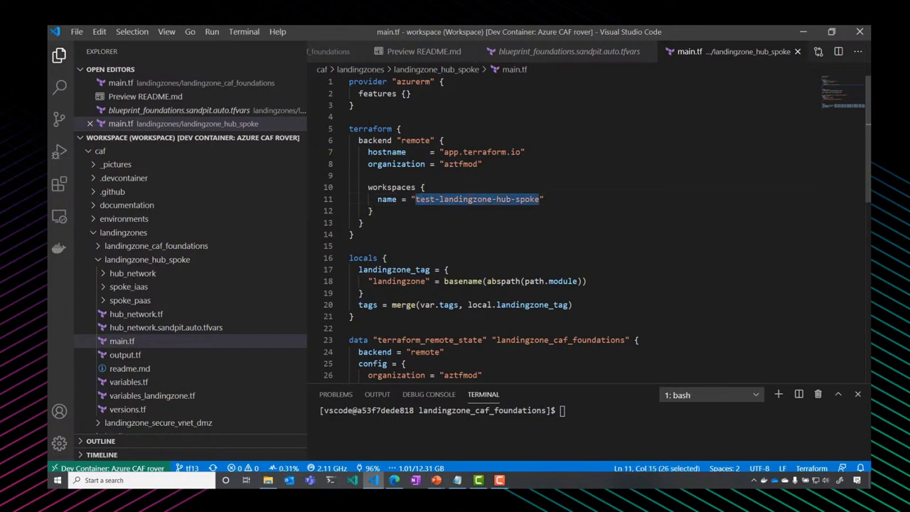
pyautogui.scroll(-3, 568, 227)
pyautogui.moveTo(348, 247); pyautogui.dragTo(354, 341)
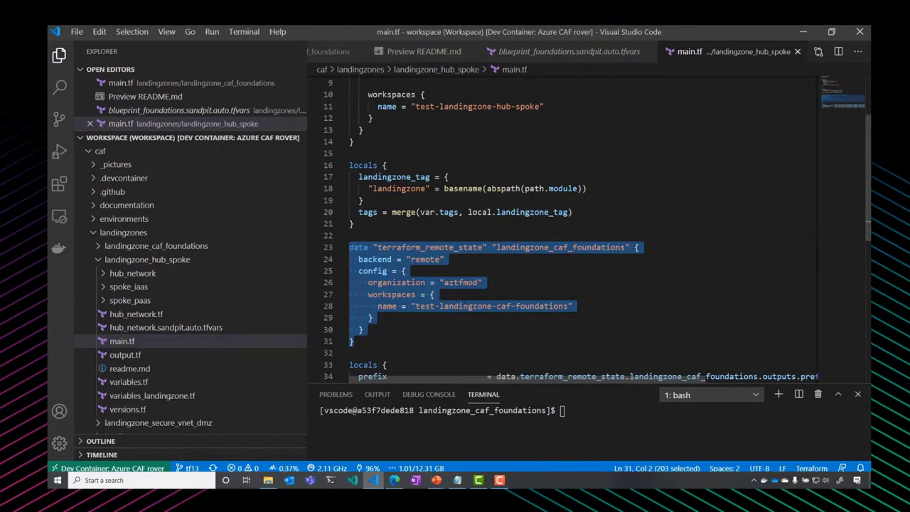
# - In Terraform Cloud in the browser, open the test-landingzone-hub-spoke workspace and queue a plan with the reason "hubspoke"
pyautogui.hotkey('alt', 'Tab')
pyautogui.click(195, 97)
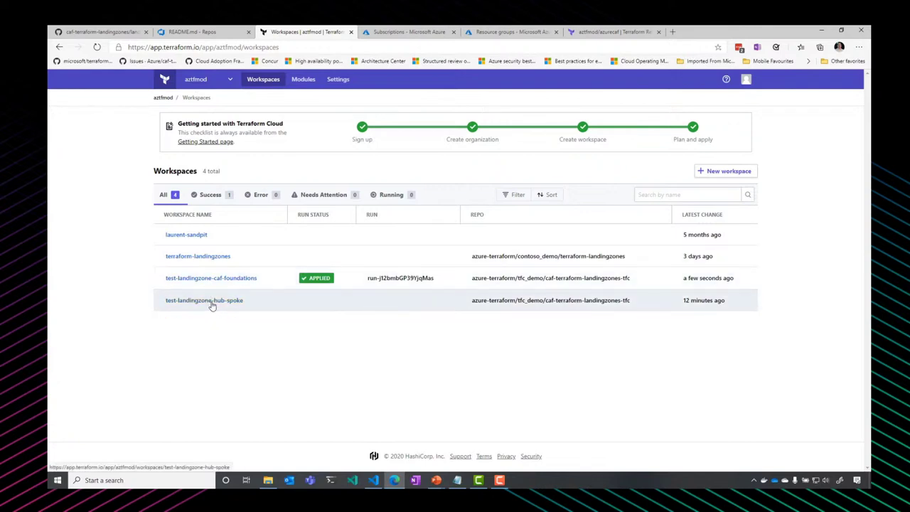
pyautogui.click(211, 301)
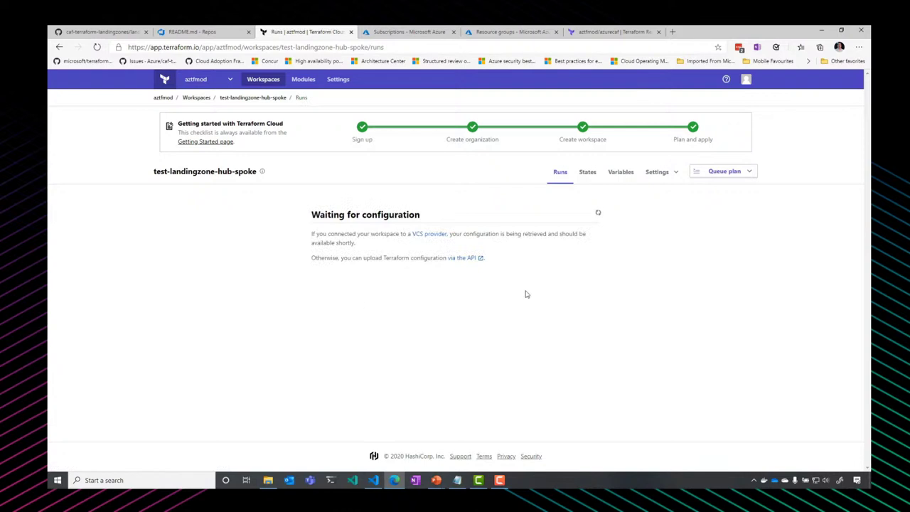
pyautogui.click(722, 173)
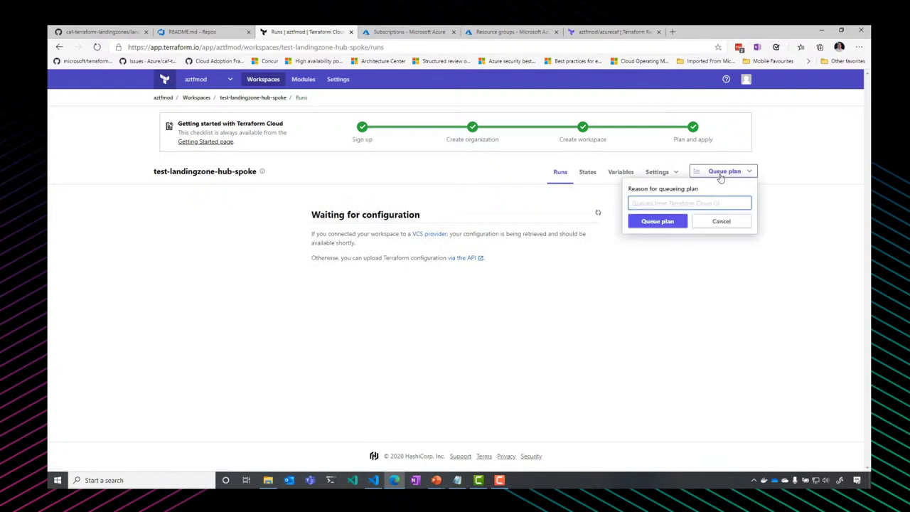
pyautogui.write('hubspoke')
pyautogui.click(661, 225)
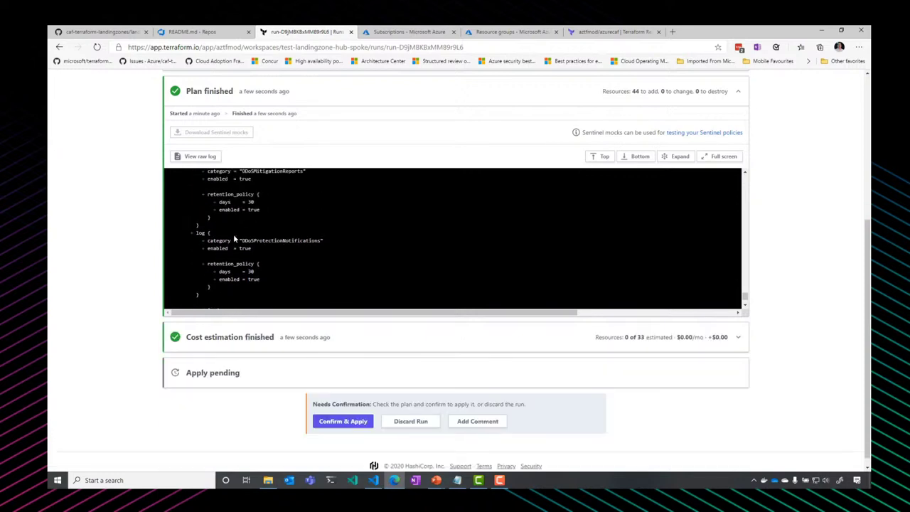
# - Confirm and apply the finished hubspoke plan
pyautogui.scroll(2, 223, 282)
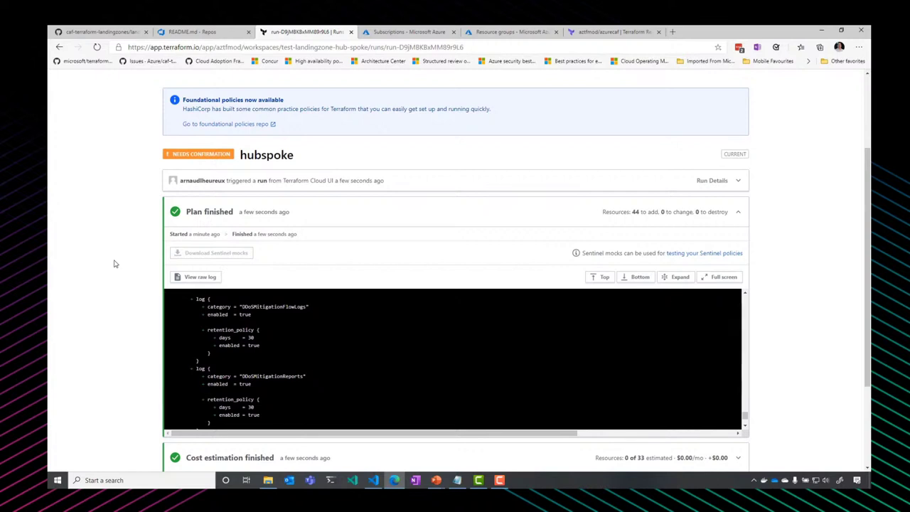
pyautogui.click(361, 419)
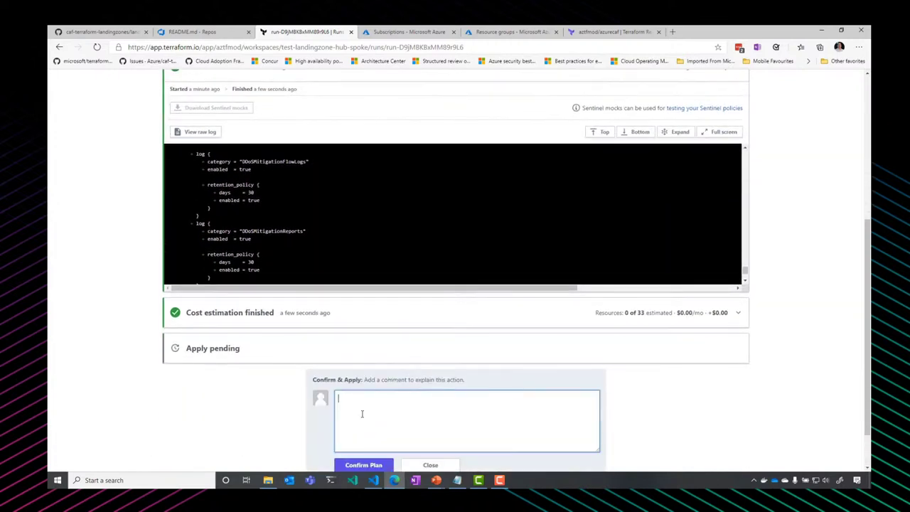
pyautogui.click(371, 464)
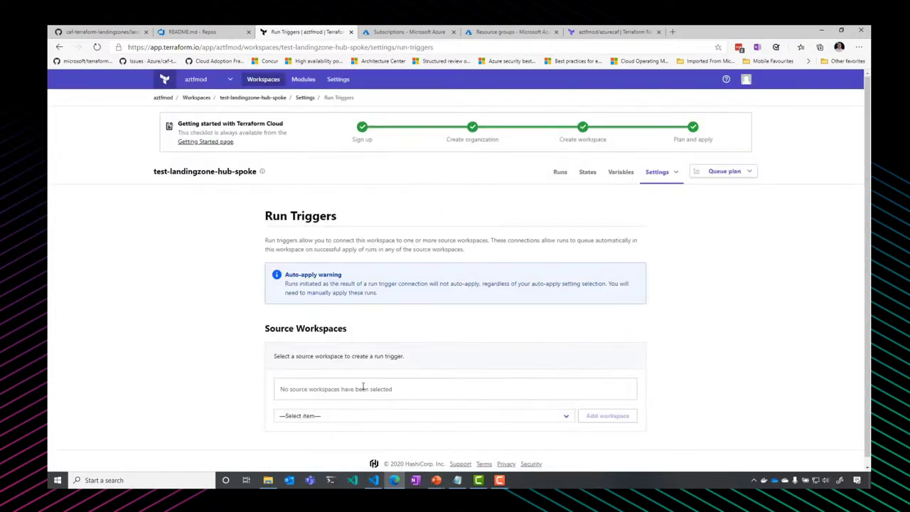
# - Add test-landingzone-caf-foundations as a run trigger source for the hub-spoke workspace and return to the workspaces list
pyautogui.click(363, 416)
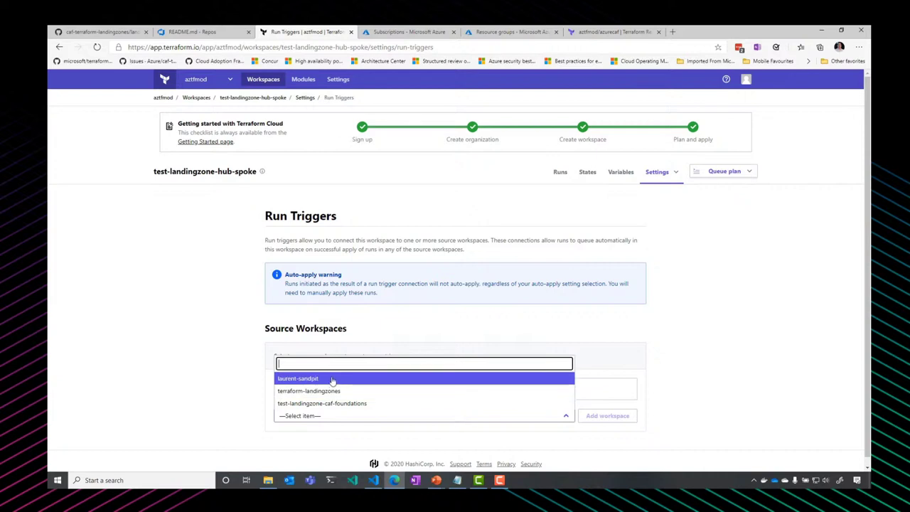
pyautogui.click(337, 403)
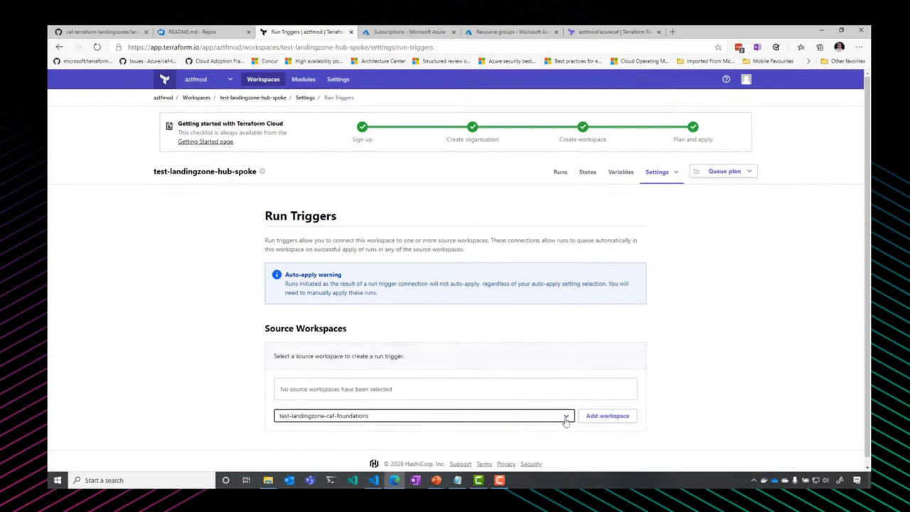
pyautogui.click(587, 421)
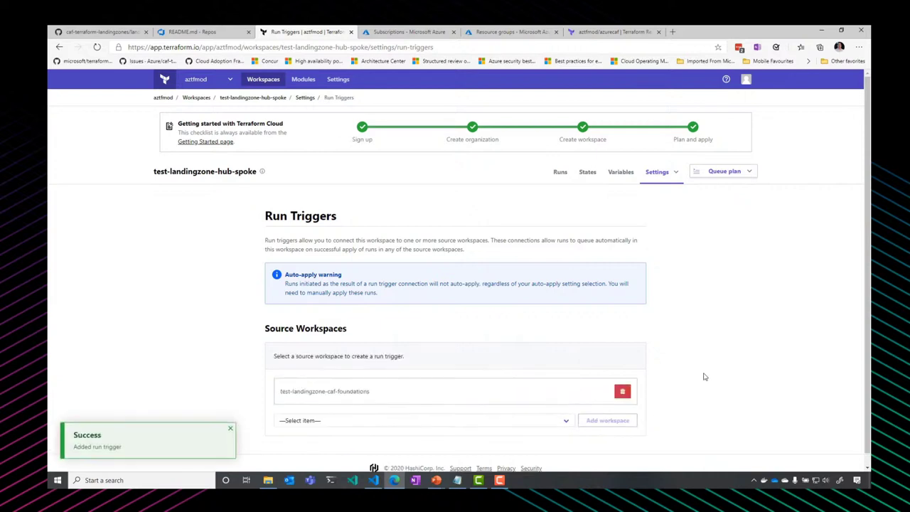
pyautogui.scroll(-1, 704, 376)
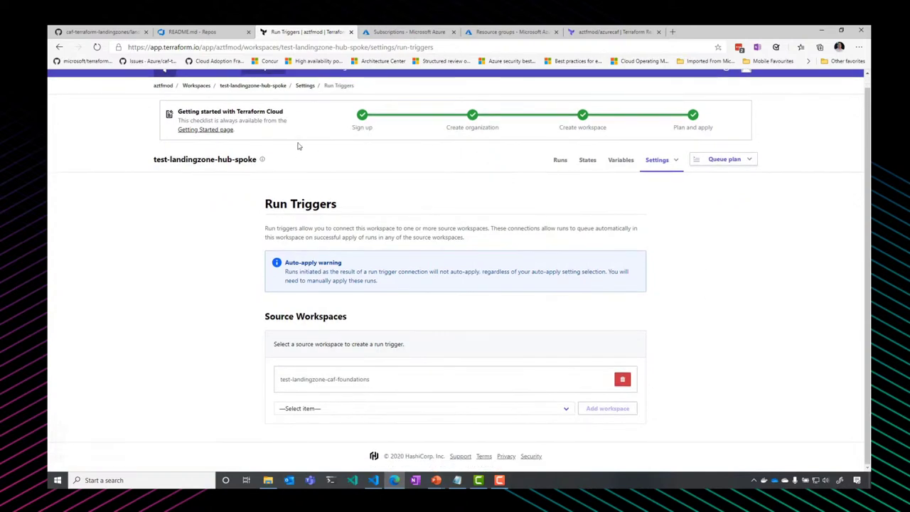
pyautogui.click(265, 89)
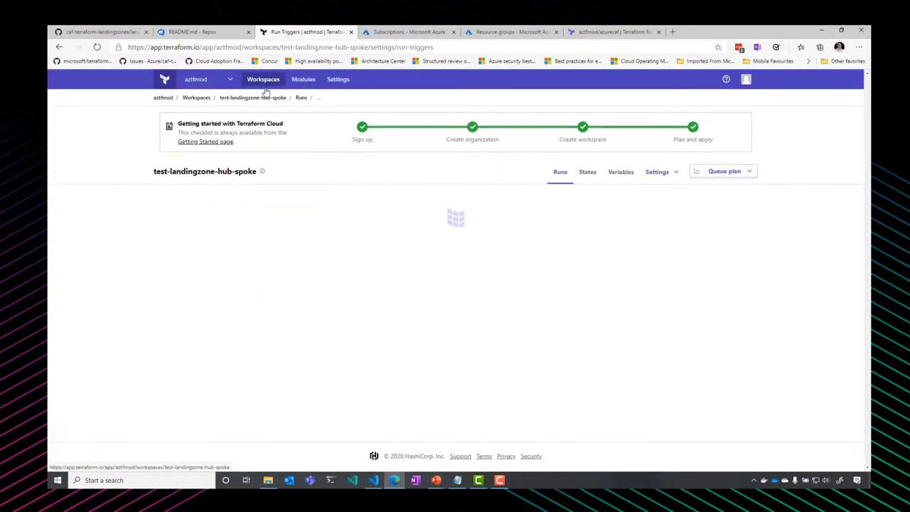
pyautogui.click(195, 98)
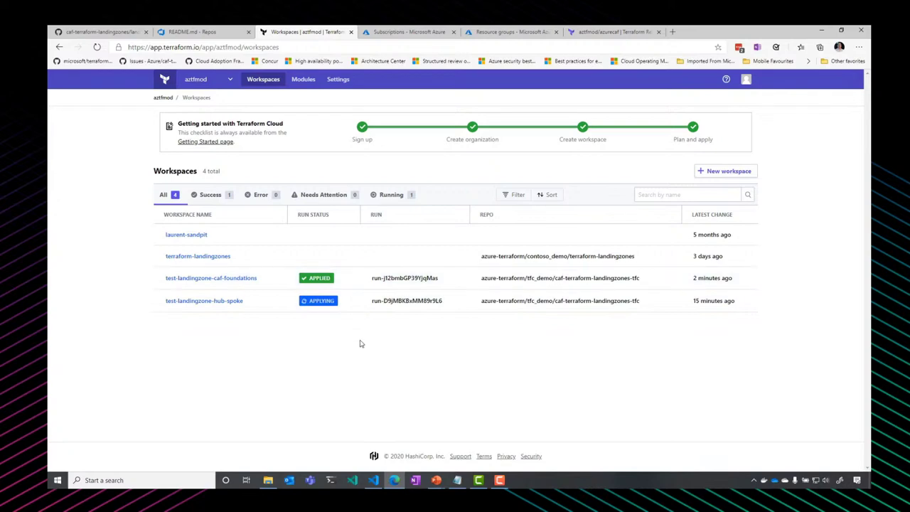
# - In Visual Studio Code, set deploymentType to "Terraform-TFC" in blueprint_foundations.sandpit.auto.tfvars, save the file and commit it with the message "Update tags"
pyautogui.click(373, 479)
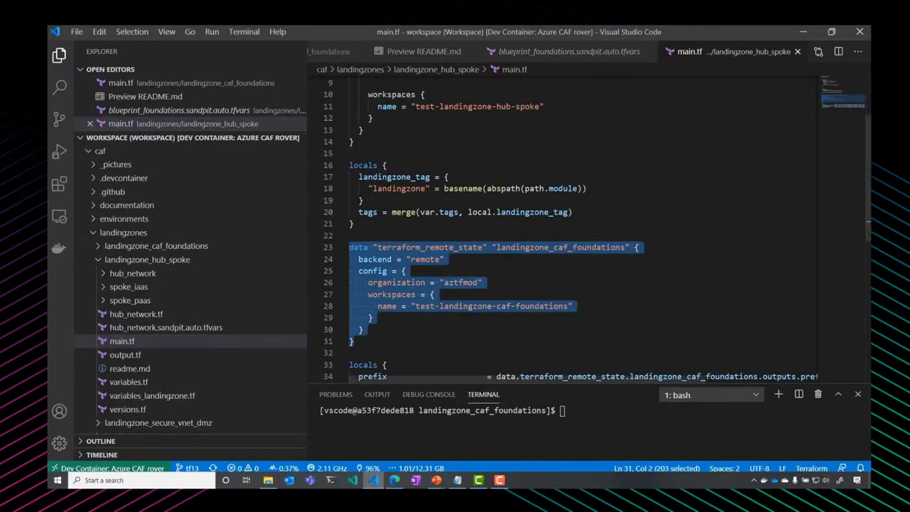
pyautogui.click(174, 246)
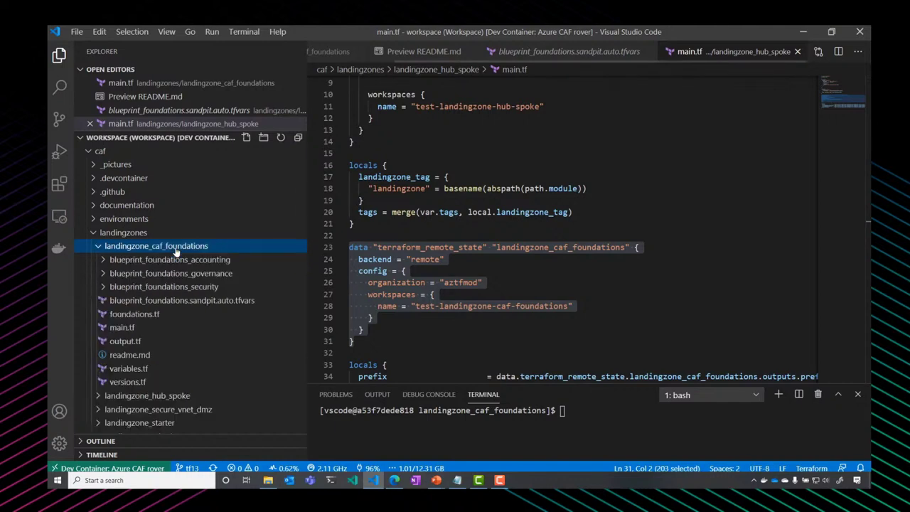
pyautogui.click(145, 301)
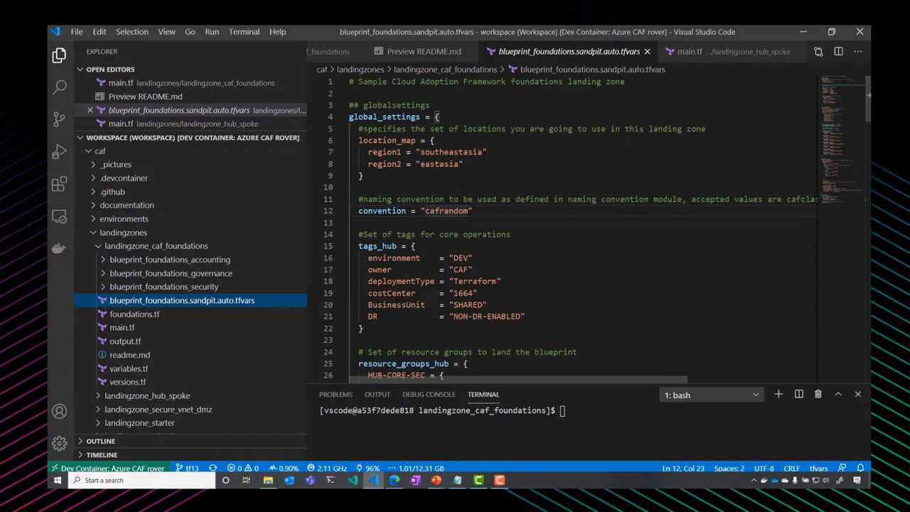
pyautogui.click(500, 281)
pyautogui.write('-TFC')
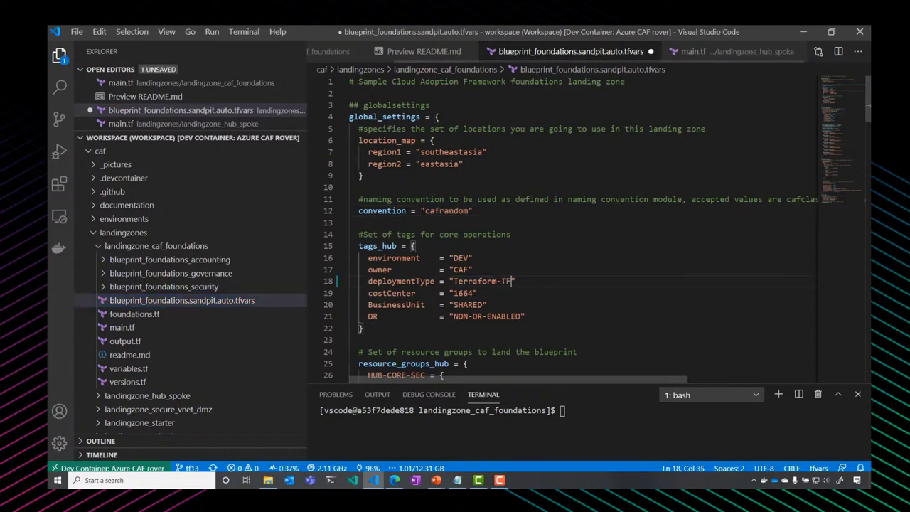
pyautogui.hotkey('ctrl', 's')
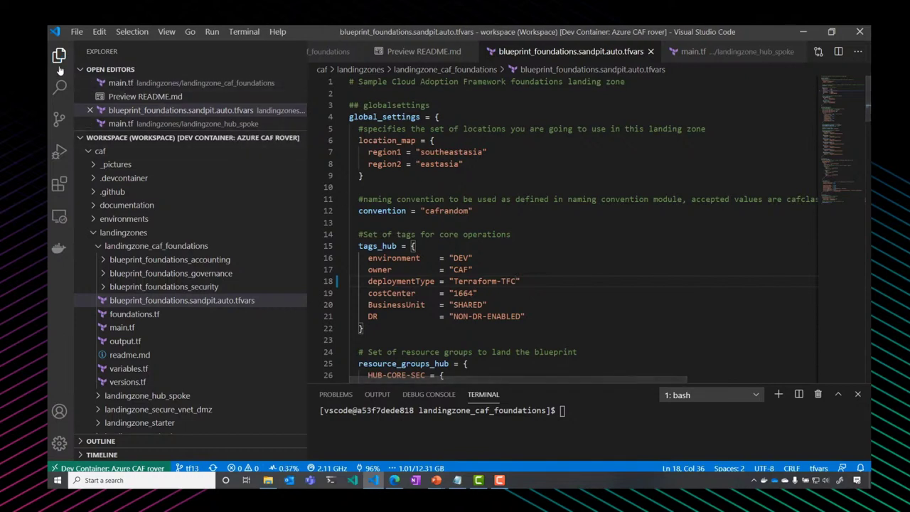
pyautogui.hotkey('ctrl', 'shift', 'g')
pyautogui.write('Update tags')
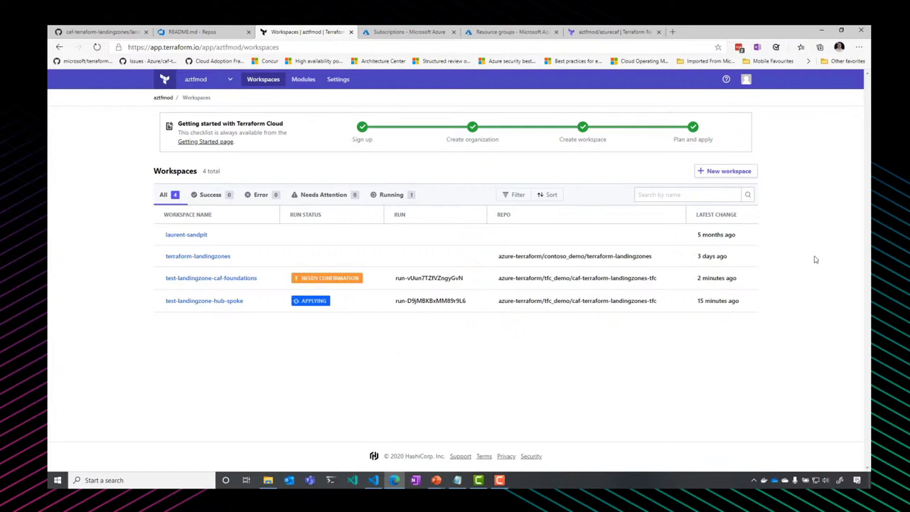
# - Open the "Update tags" run of test-landingzone-caf-foundations in Terraform Cloud and confirm and apply it with the comment "OK update tags"
pyautogui.click(239, 283)
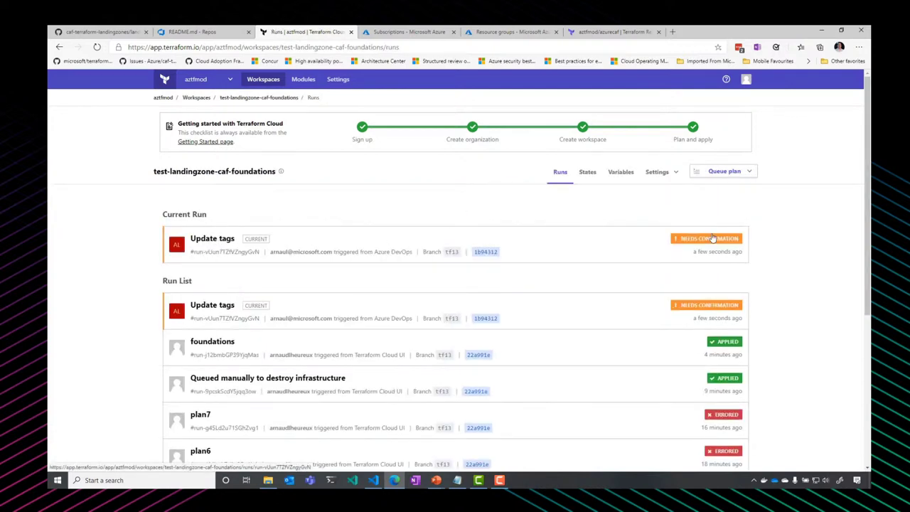
pyautogui.click(213, 239)
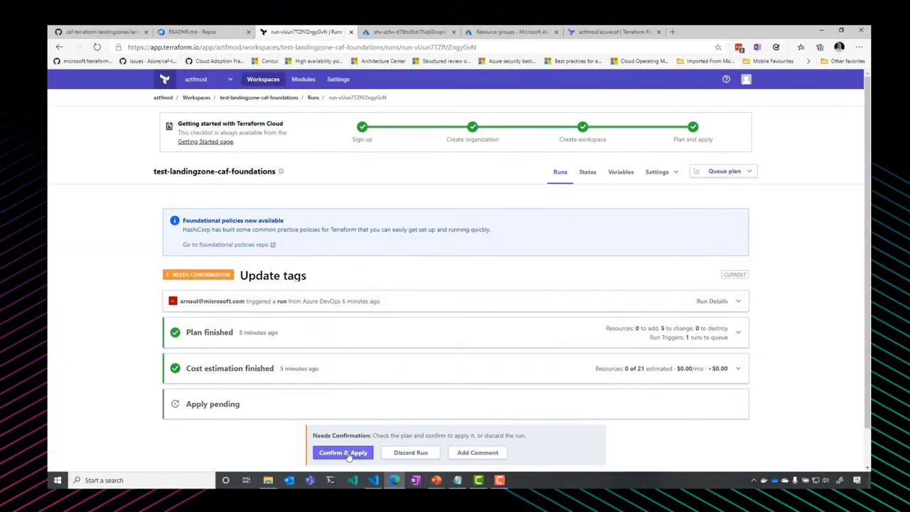
pyautogui.click(342, 452)
pyautogui.write('oK update tags')
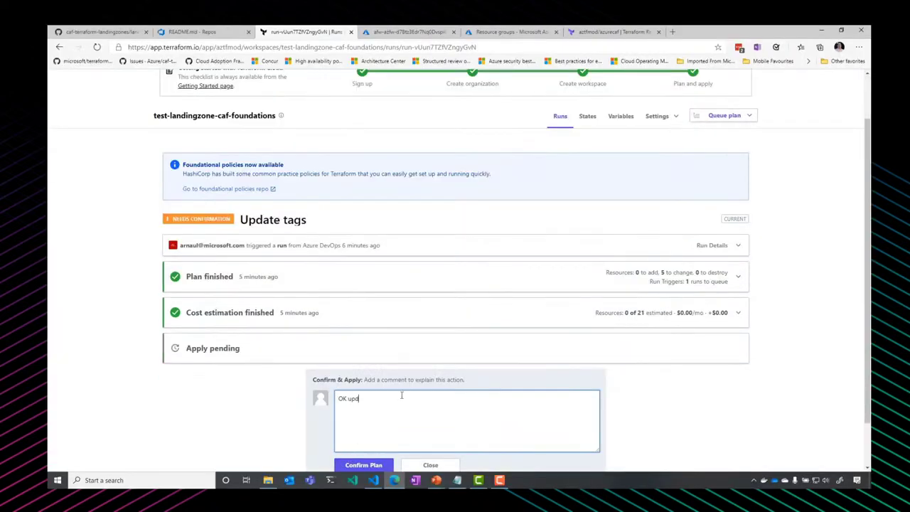
pyautogui.click(359, 465)
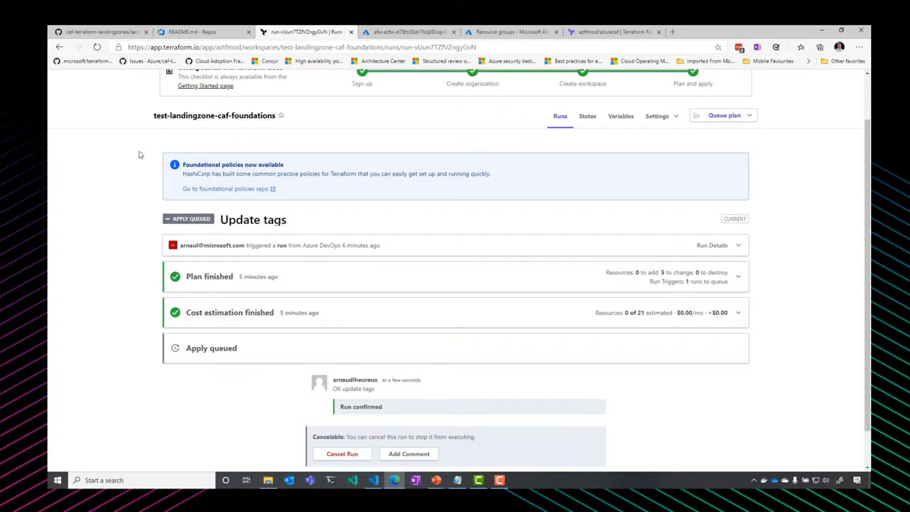
# - Open the automatically queued run of test-landingzone-hub-spoke, review its plan output, and confirm and apply it with the comment "OK update tags"
pyautogui.scroll(3, 139, 155)
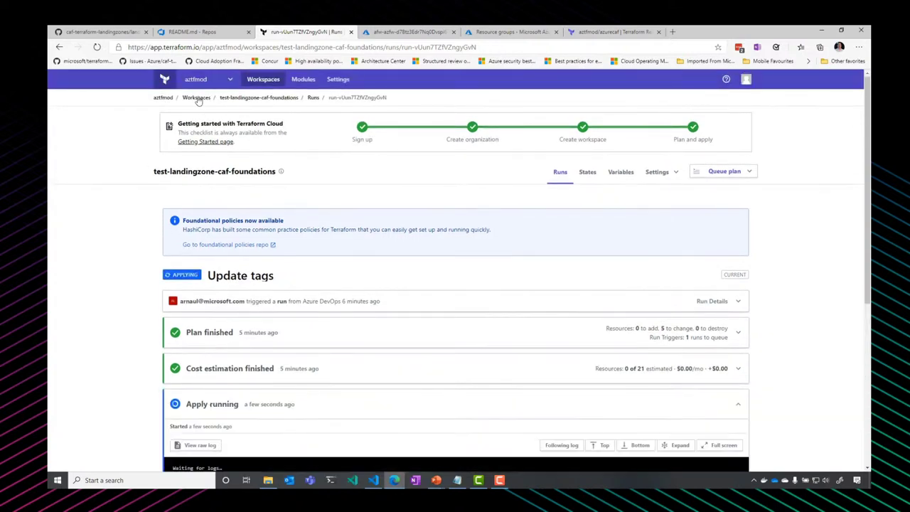
pyautogui.click(198, 99)
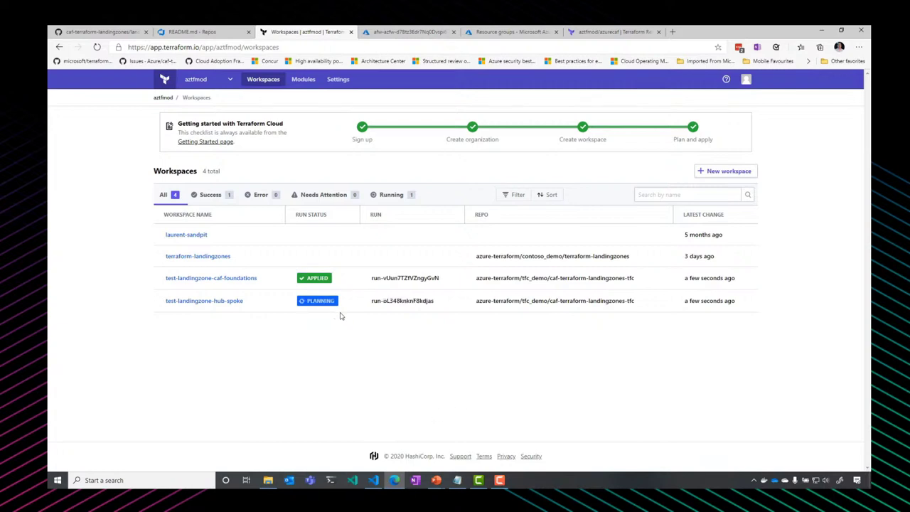
pyautogui.click(319, 302)
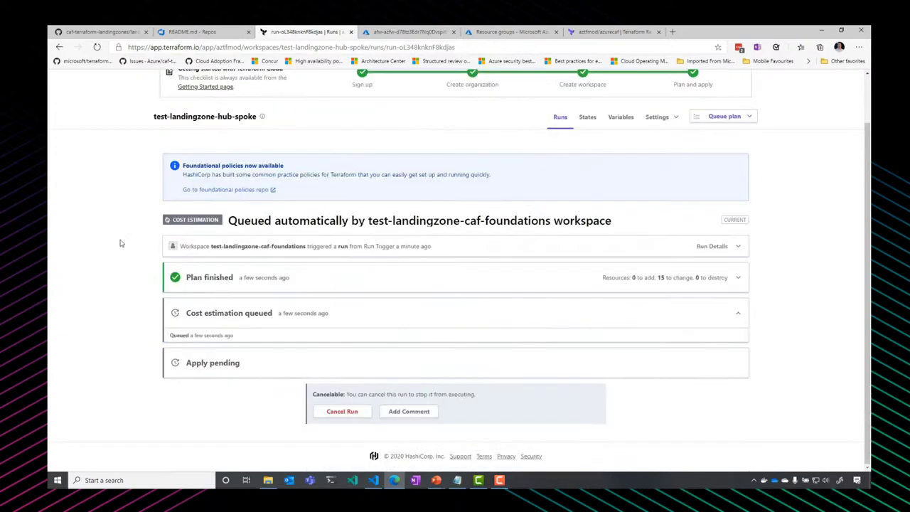
pyautogui.click(224, 277)
pyautogui.scroll(-3, 224, 278)
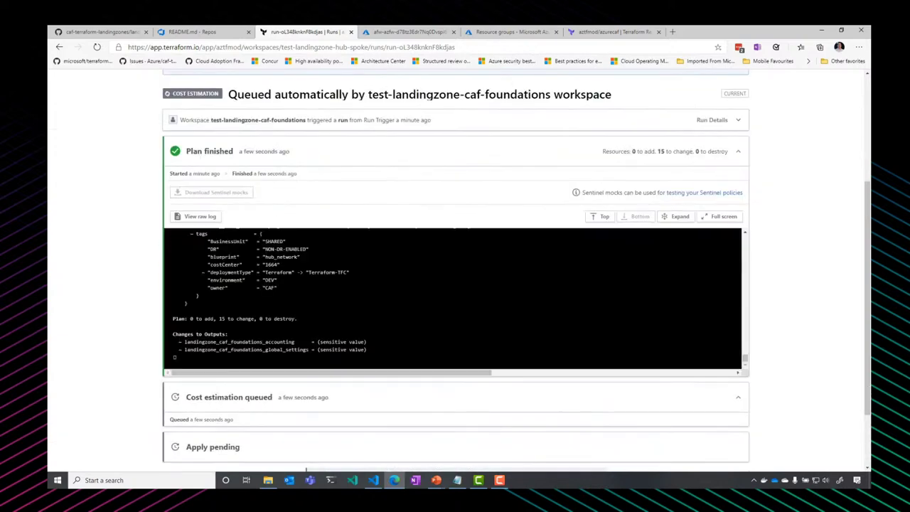
pyautogui.click(346, 411)
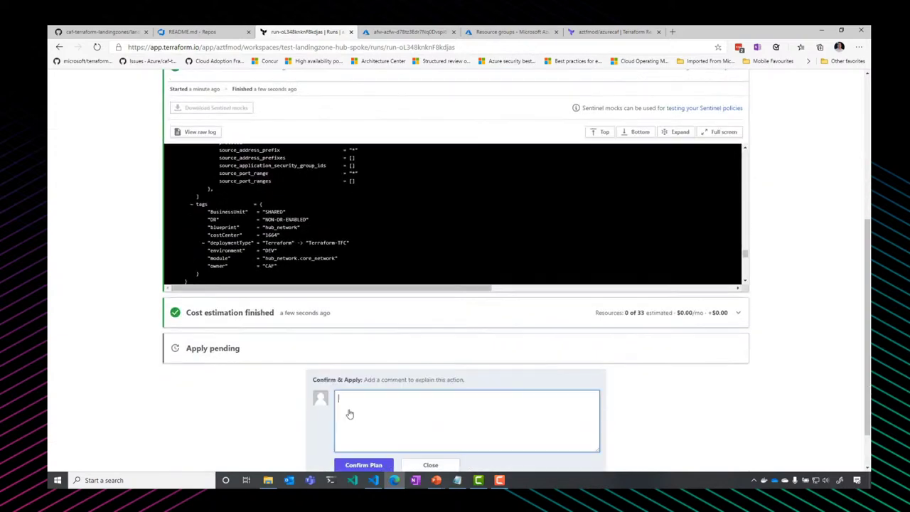
pyautogui.write('OK update tags')
pyautogui.click(363, 464)
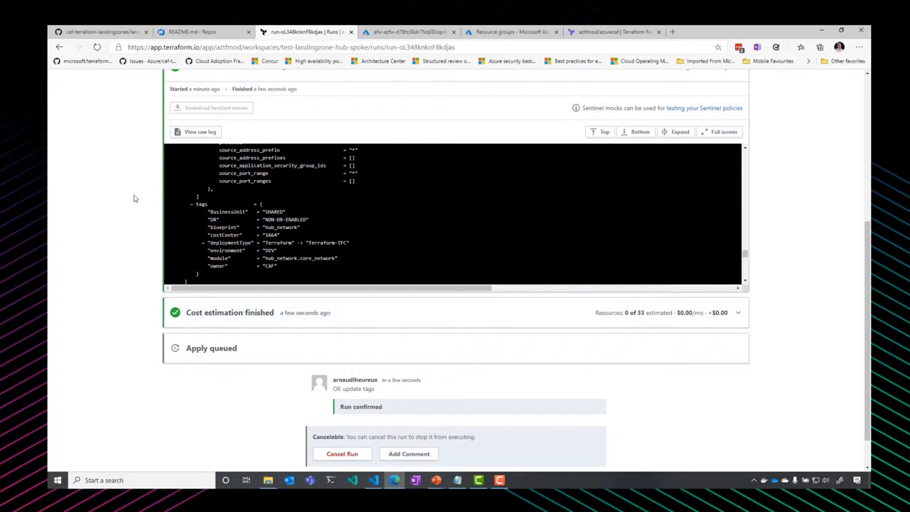
# - Return to the workspaces list, switch to the Azure portal and open the tty-rg-network-core resource group to inspect it
pyautogui.scroll(-1, 122, 210)
pyautogui.scroll(10, 121, 210)
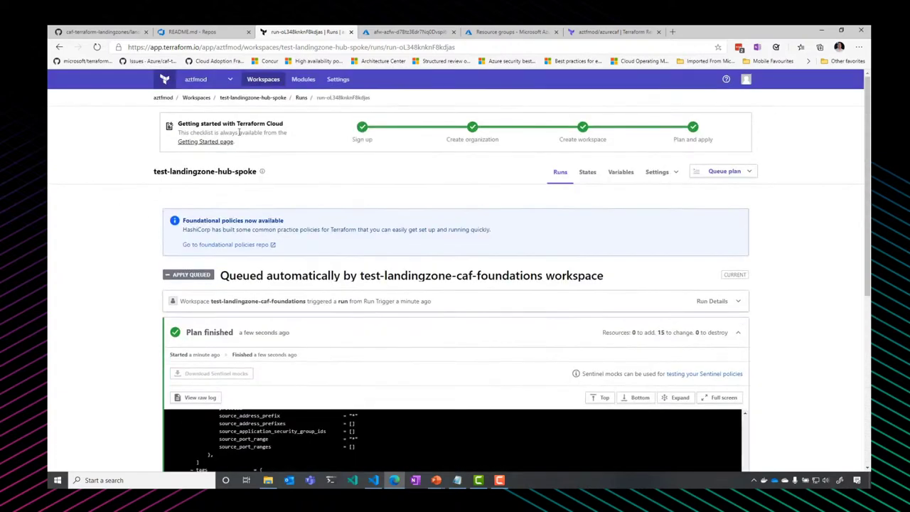
pyautogui.click(201, 99)
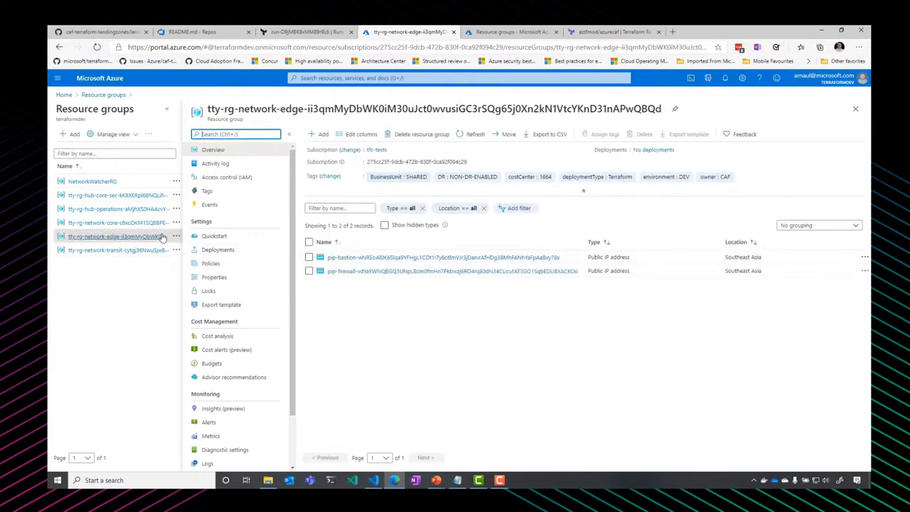
pyautogui.click(142, 223)
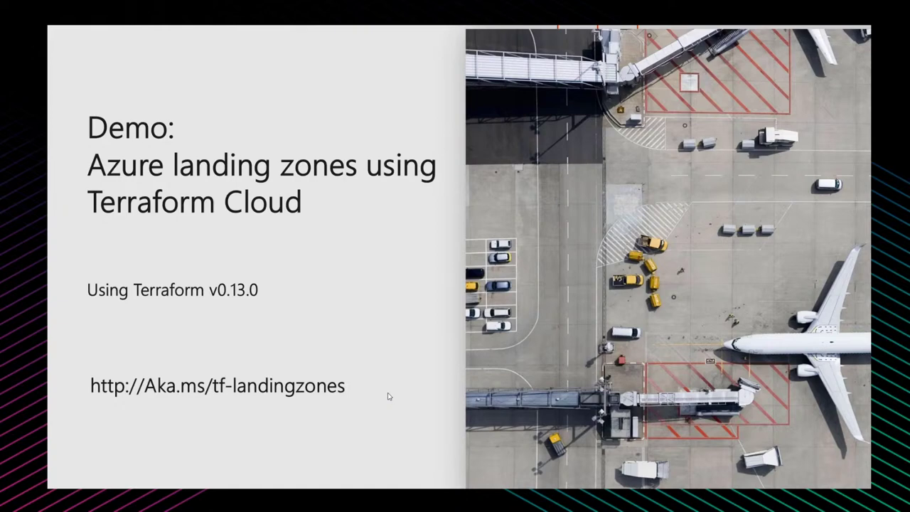
pyautogui.press('Right')
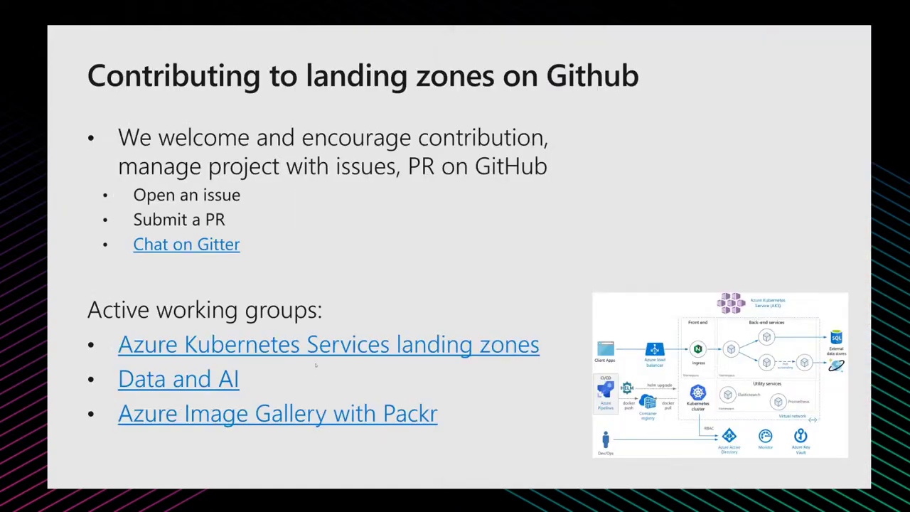